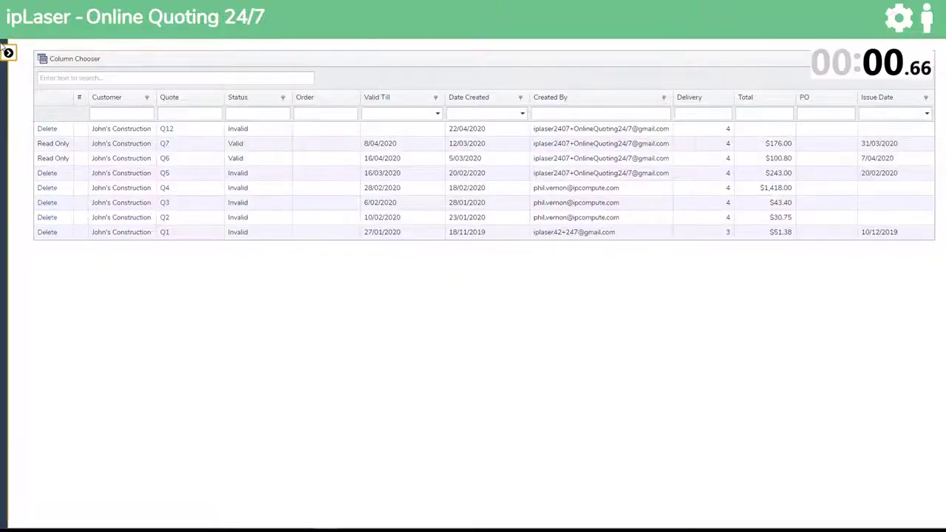
# Create a new quote for John's Construction with the Laser process and delivery 4 business days after order
pyautogui.click(8, 52)
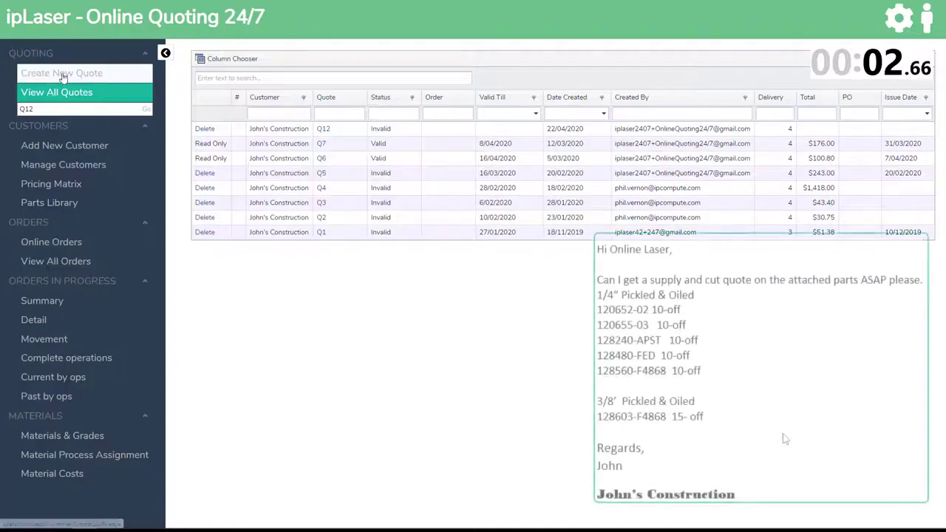
pyautogui.click(63, 74)
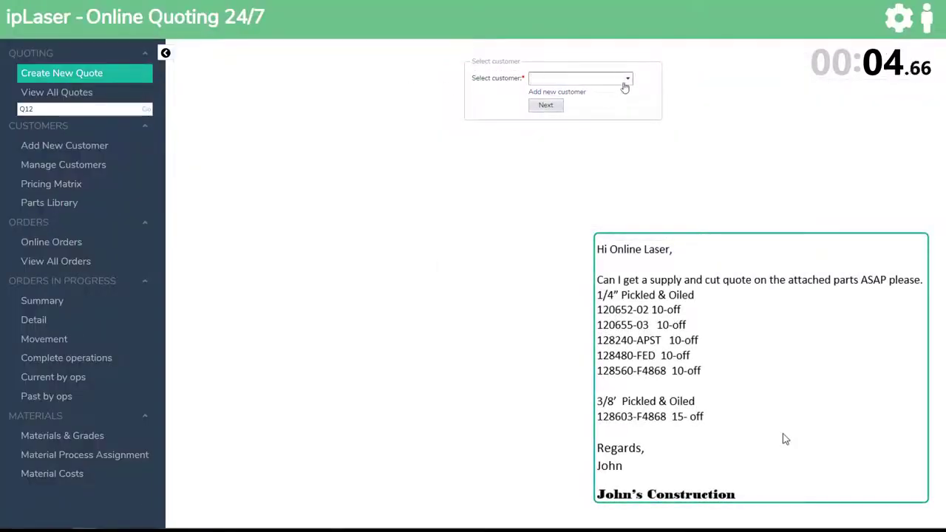
pyautogui.click(627, 82)
pyautogui.click(566, 90)
pyautogui.click(547, 106)
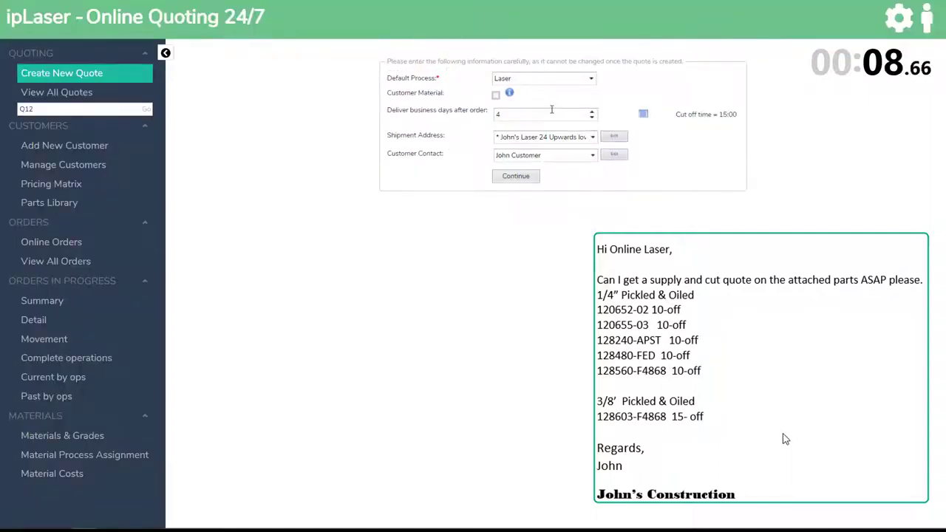
pyautogui.click(520, 180)
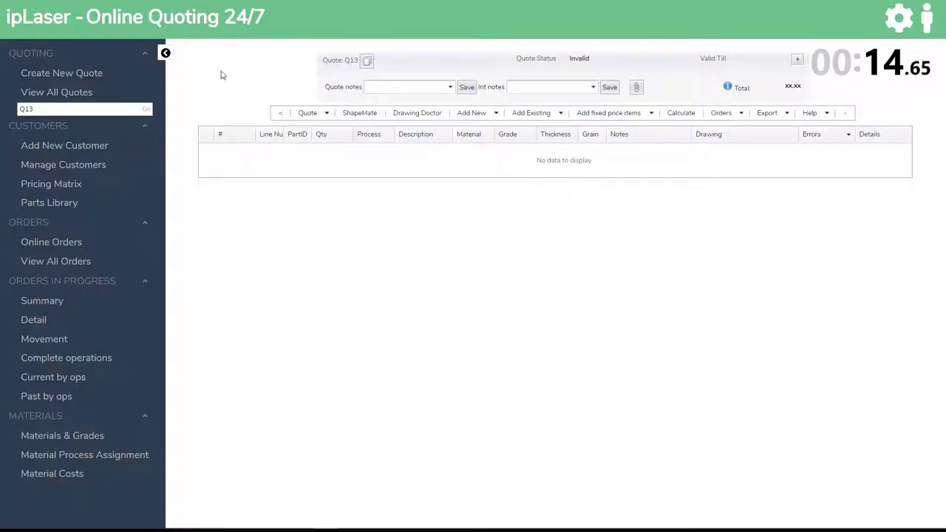
# Start a multiple-drawing upload with part defaults of Mild Steel, Pickled and Oiled, 0.2500 thickness and quantity 10
pyautogui.click(167, 54)
pyautogui.click(380, 118)
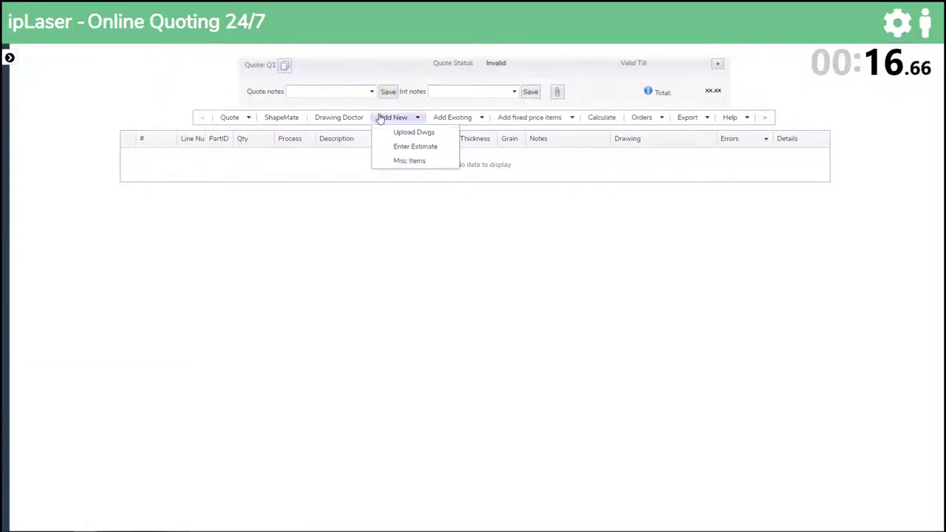
pyautogui.click(401, 133)
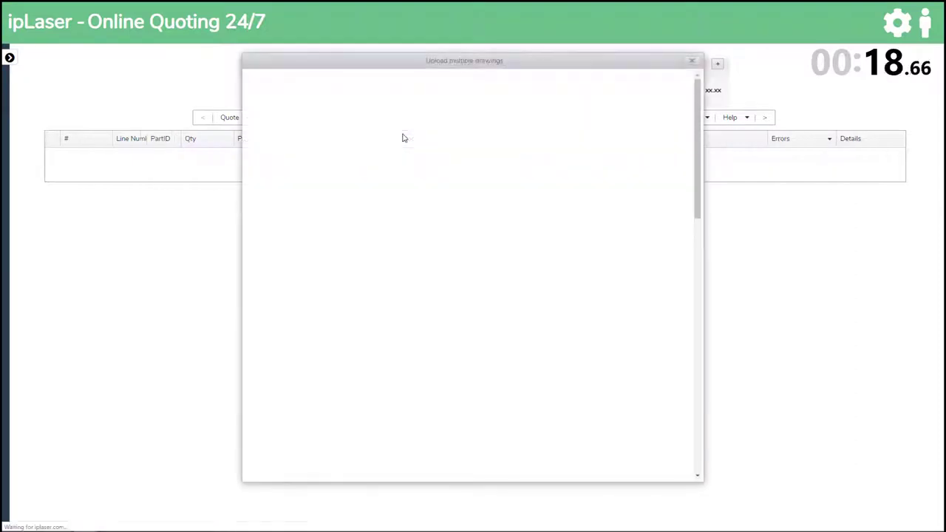
pyautogui.click(452, 130)
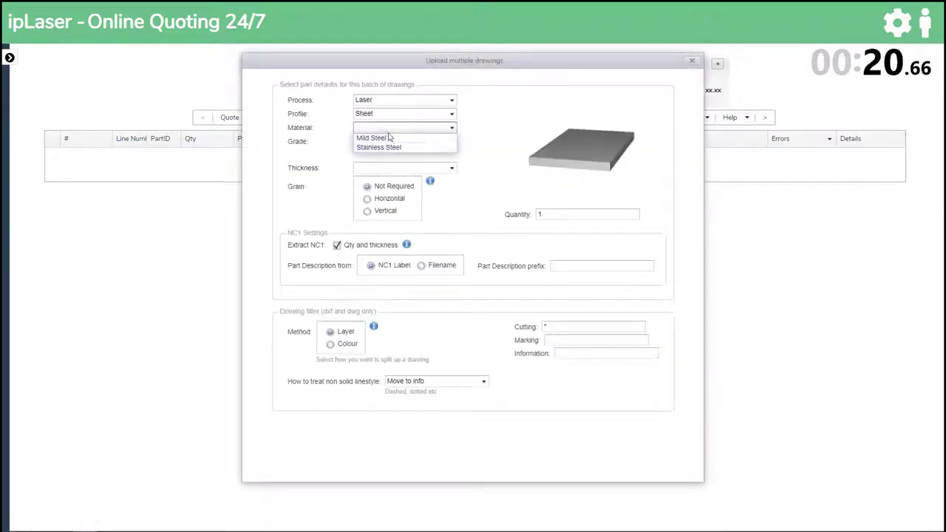
pyautogui.click(447, 133)
pyautogui.click(452, 142)
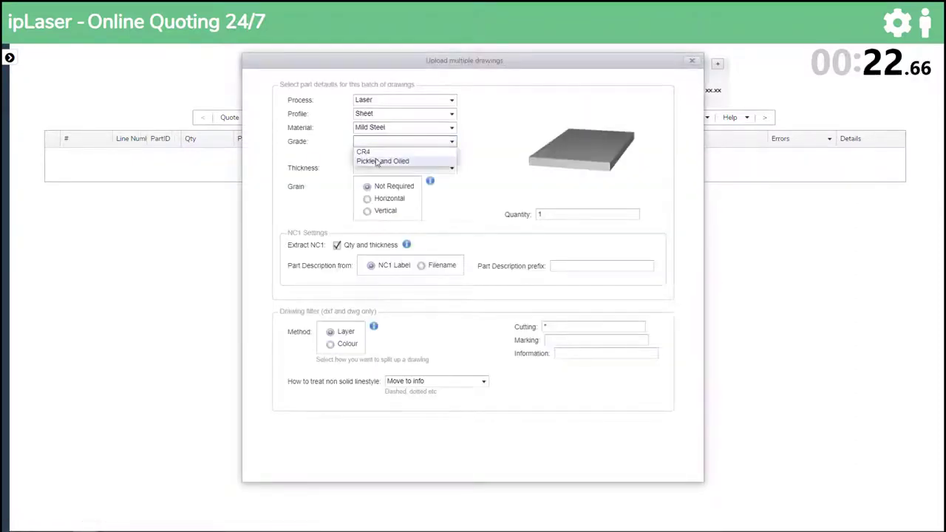
pyautogui.click(414, 164)
pyautogui.click(451, 171)
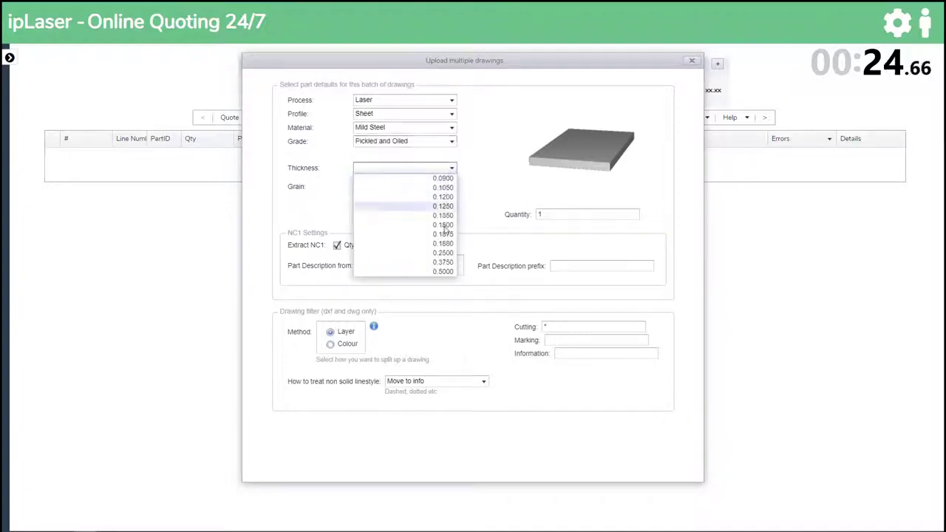
pyautogui.click(403, 249)
pyautogui.click(549, 215)
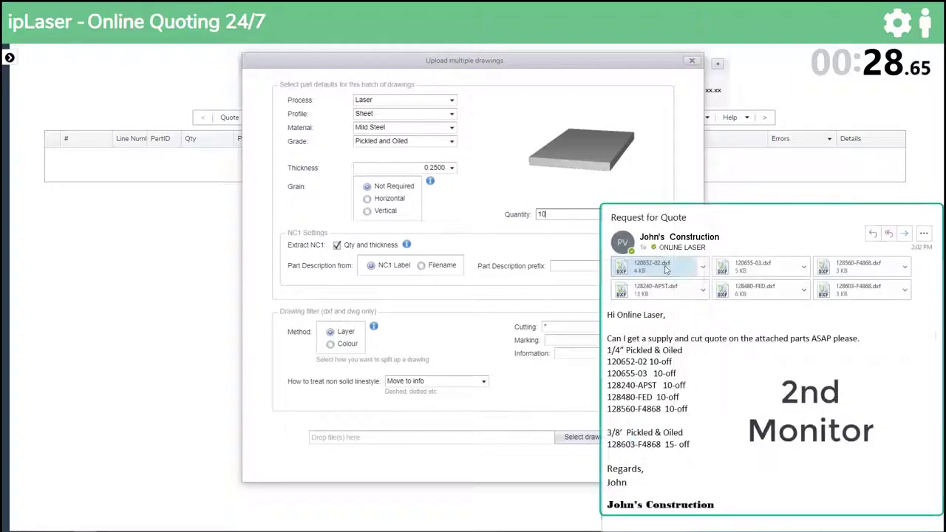
# Add all six DXF attachments from the Request for Quote email to the drawing upload and save the batch as done
pyautogui.keyDown('shift'); pyautogui.click(835, 295); pyautogui.keyUp('shift')
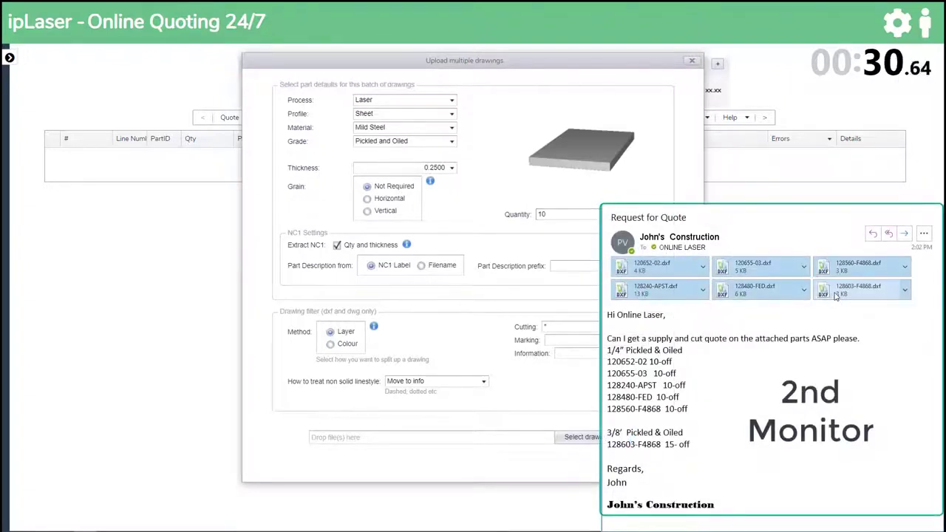
pyautogui.moveTo(836, 294); pyautogui.dragTo(486, 443)
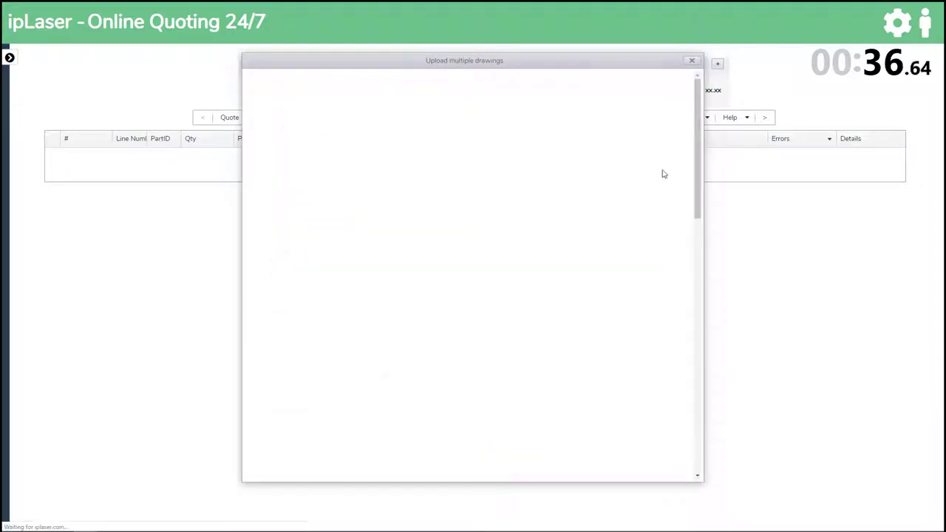
pyautogui.moveTo(698, 118); pyautogui.dragTo(704, 220)
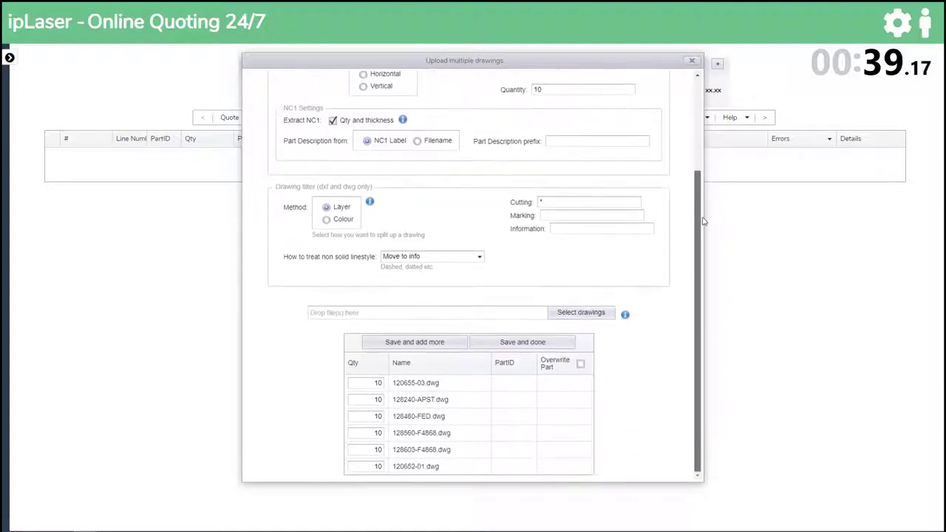
pyautogui.click(525, 343)
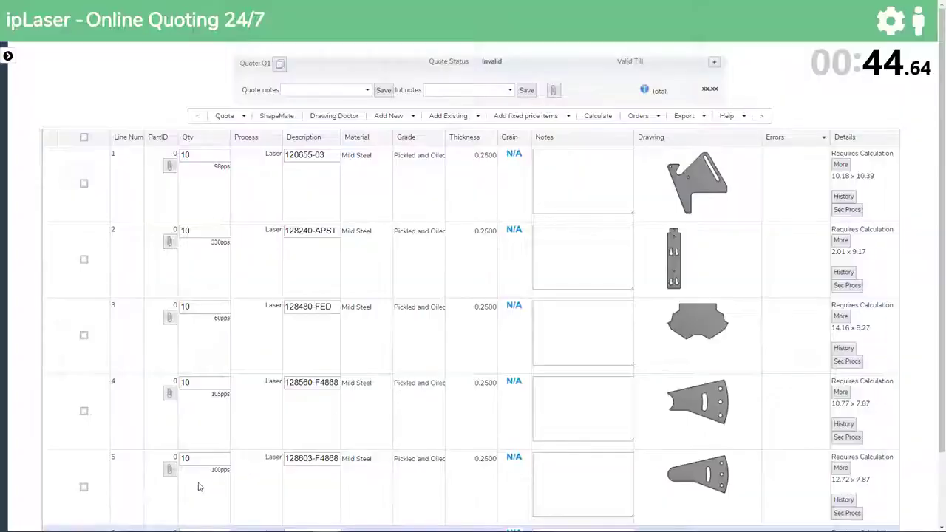
# Change part 128603-F4868 on line 5 to 0.3750 thickness and quantity 15, clearing the selection on applying
pyautogui.rightClick(112, 490)
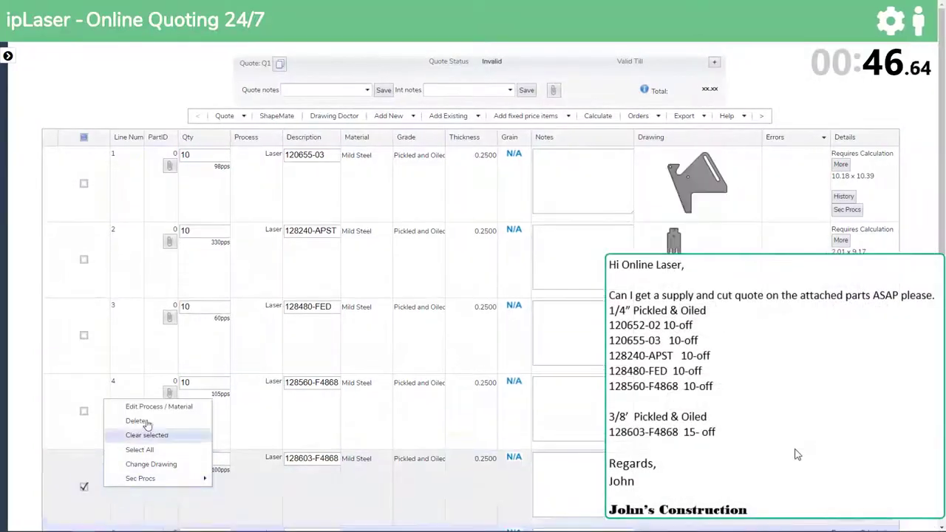
pyautogui.click(151, 406)
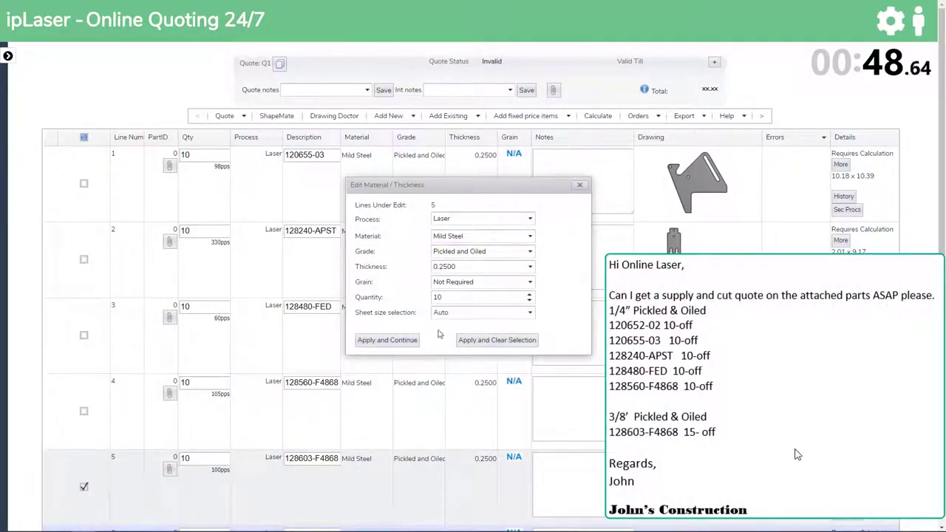
pyautogui.click(530, 266)
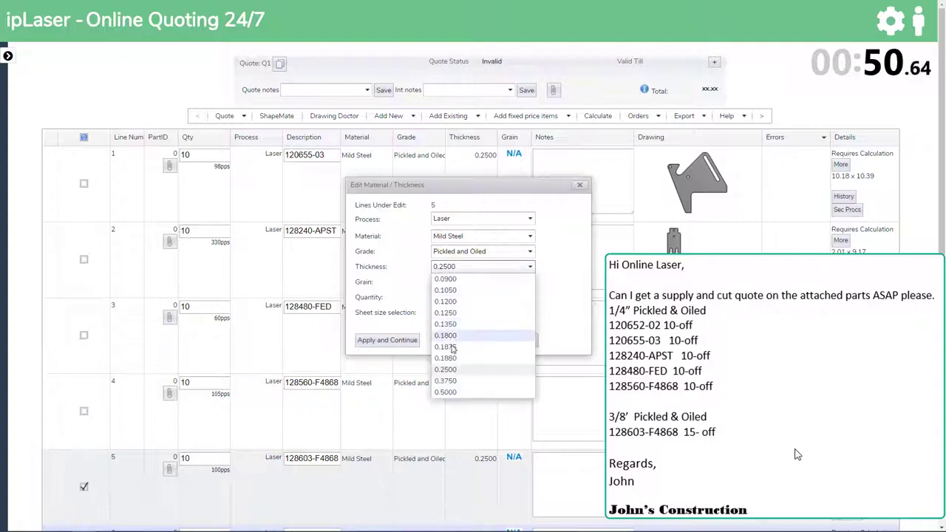
pyautogui.click(453, 381)
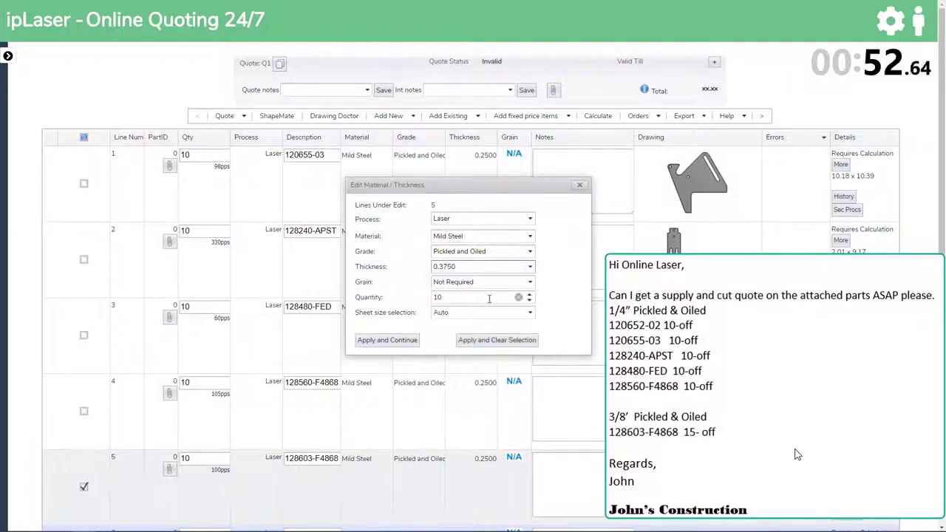
pyautogui.click(458, 299)
pyautogui.press('BackSpace')
pyautogui.press('BackSpace')
pyautogui.write('15')
pyautogui.click(480, 341)
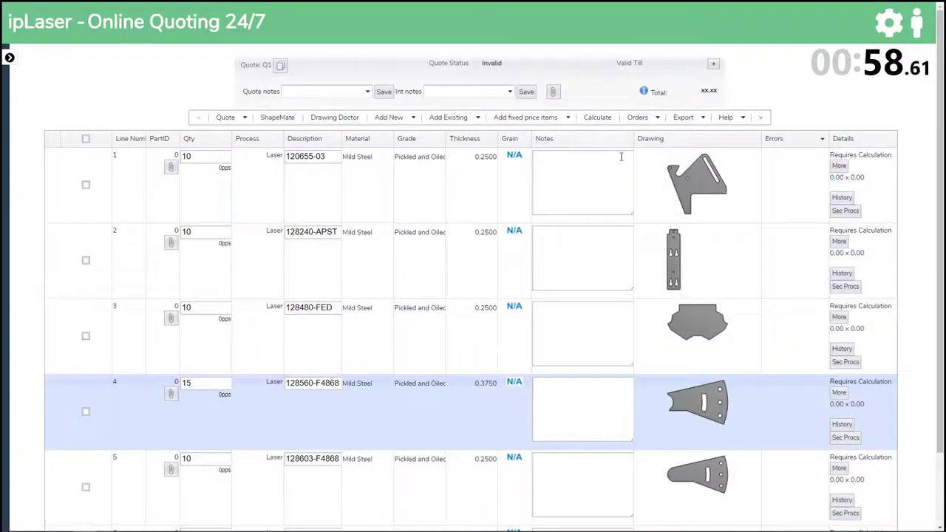
# Calculate the quote and email it to the customer with the prepared message and attached PDF
pyautogui.click(594, 121)
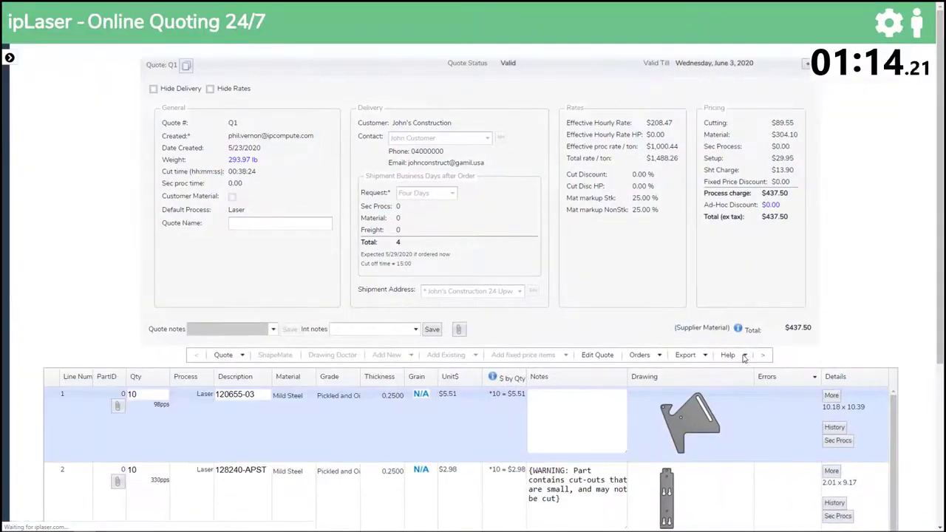
pyautogui.moveTo(698, 358)
pyautogui.click(701, 392)
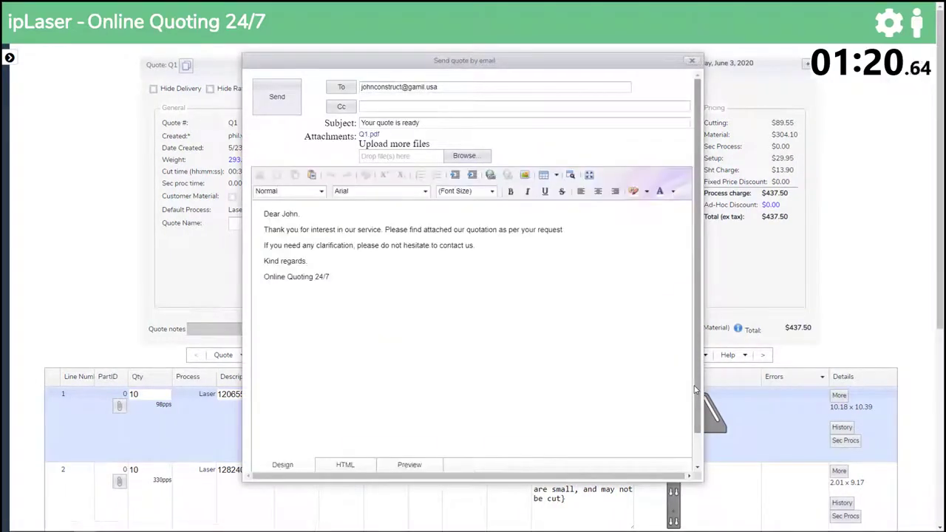
pyautogui.click(278, 109)
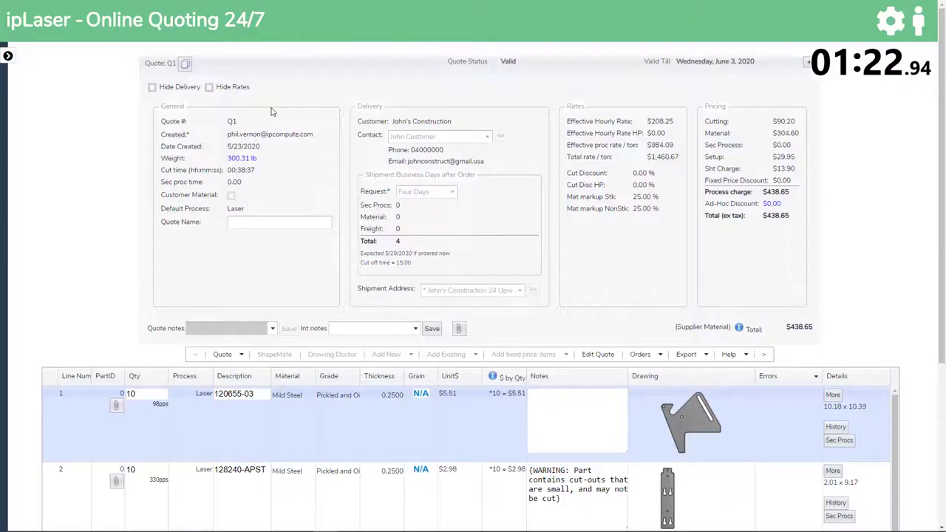
# Export the quote as a quotation report and review the line items and totals on both pages
pyautogui.click(686, 355)
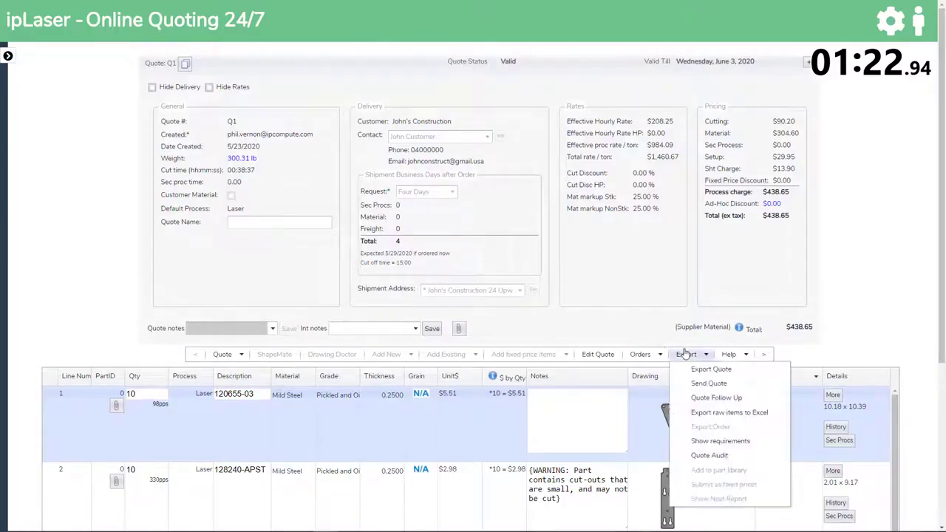
pyautogui.click(701, 372)
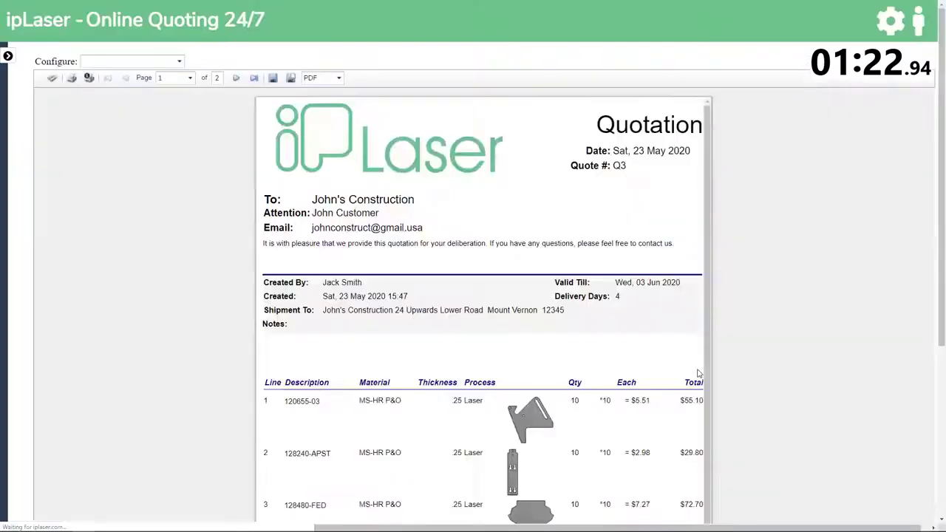
pyautogui.scroll(-2, 597, 261)
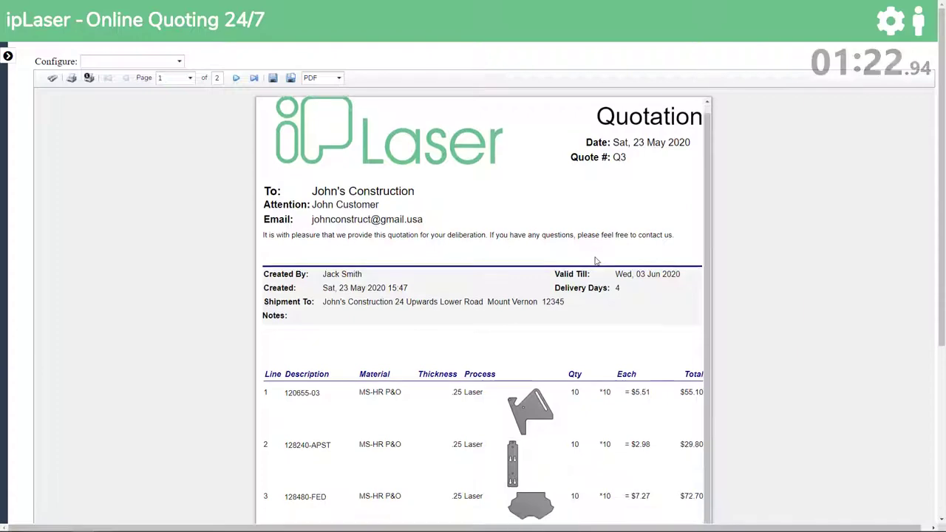
pyautogui.scroll(-3, 597, 261)
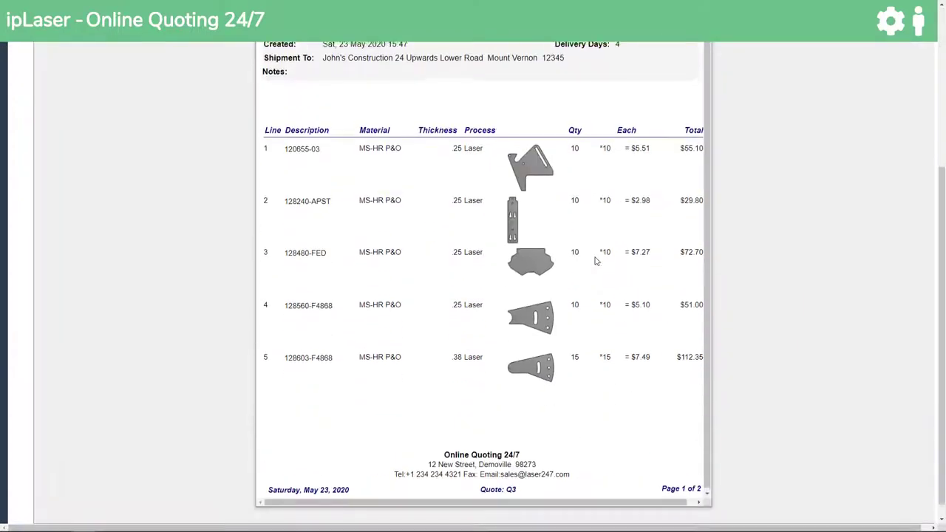
pyautogui.scroll(2, 596, 261)
pyautogui.scroll(3, 597, 261)
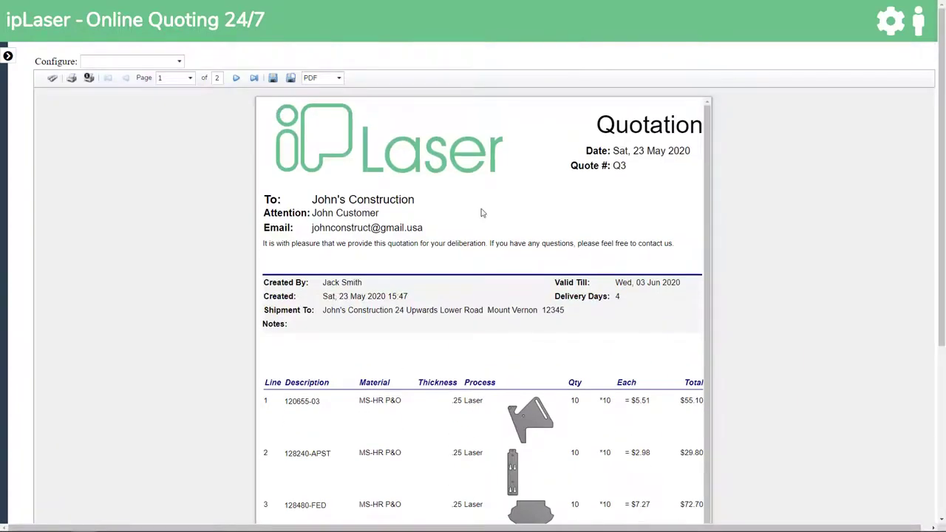
pyautogui.click(238, 79)
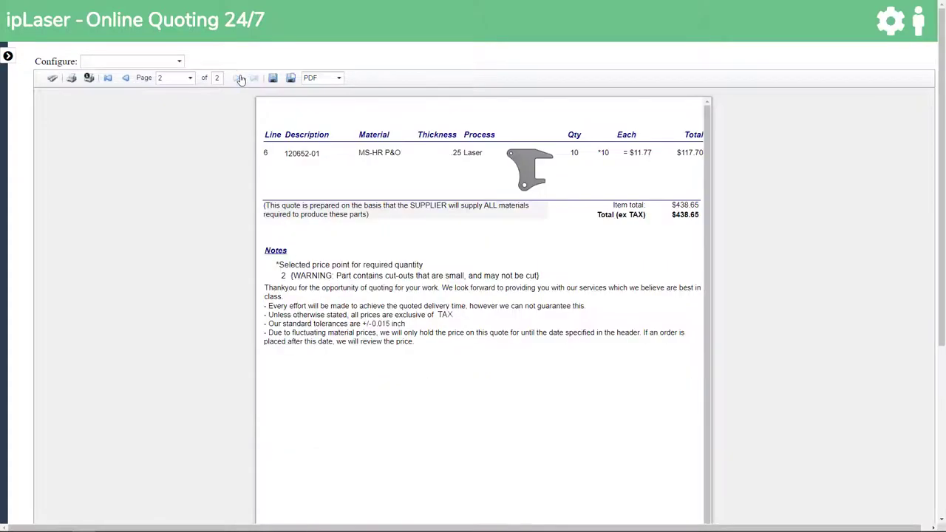
# Reopen quote Q3 and collapse the navigation and header details to make room for the line items
pyautogui.click(8, 55)
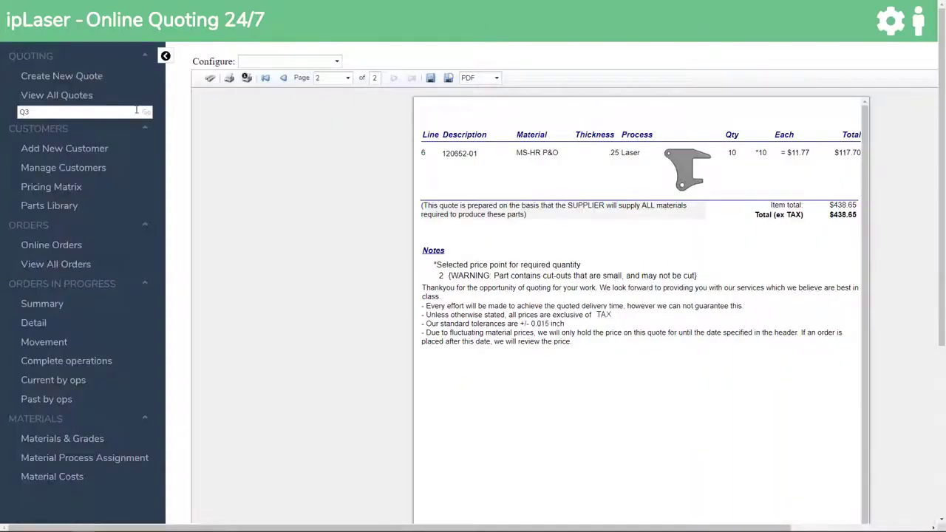
pyautogui.click(147, 113)
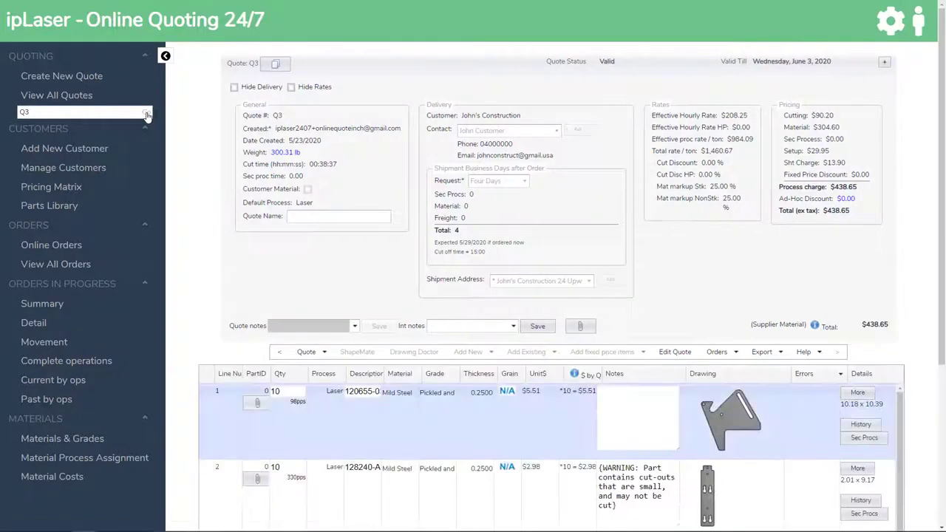
pyautogui.click(165, 57)
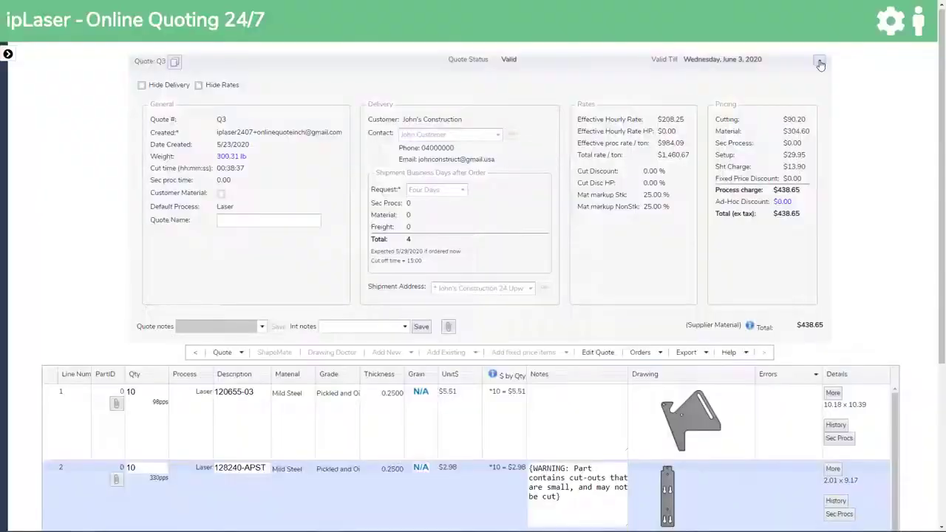
pyautogui.click(825, 59)
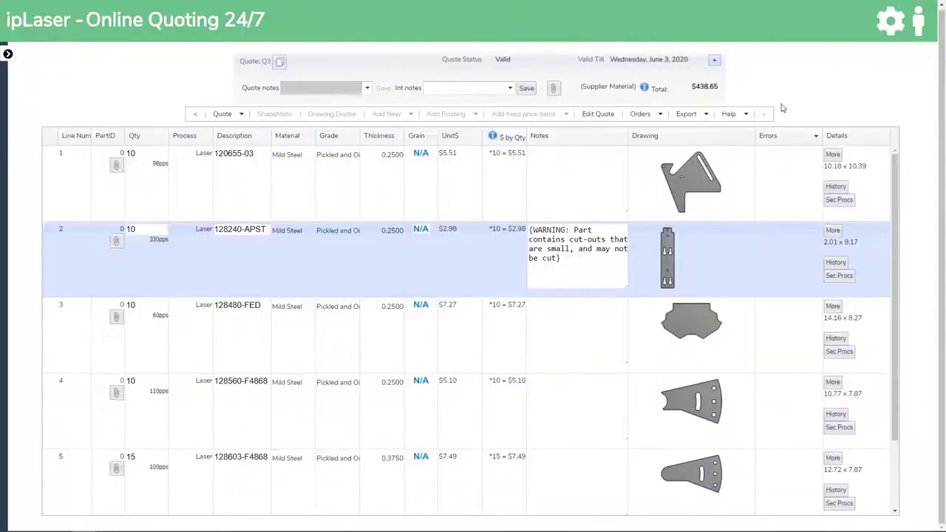
# Inspect the enlarged drawings of parts 120655-03 and 128560-F4868, closing the zoom view when done
pyautogui.click(712, 182)
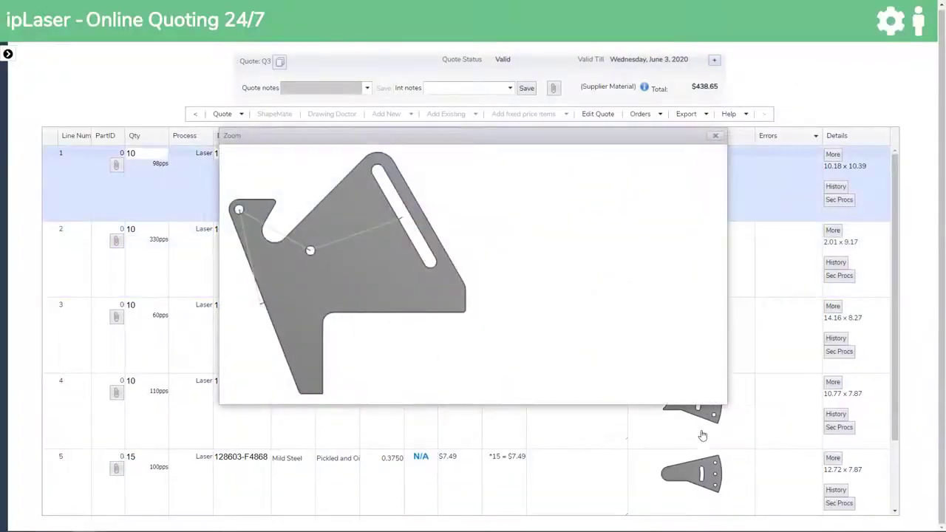
pyautogui.click(708, 427)
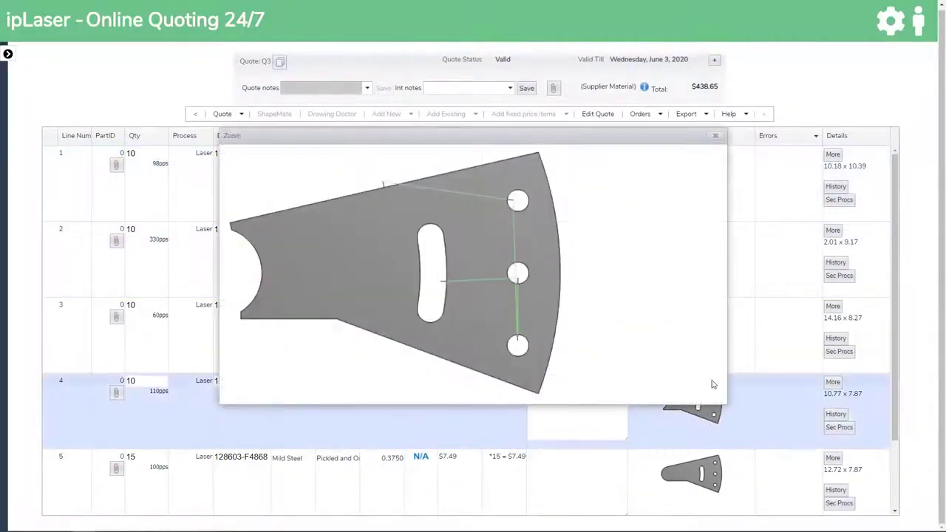
pyautogui.click(730, 333)
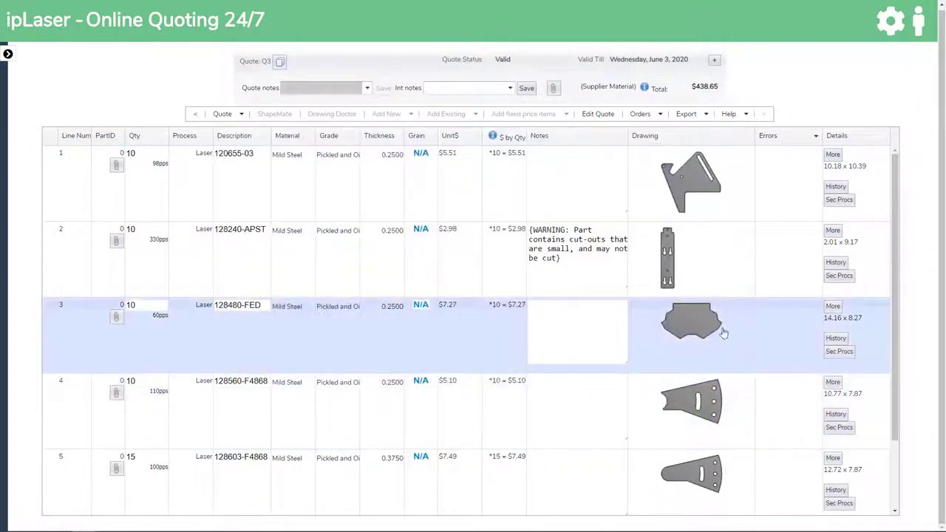
# Inspect the enlarged drawing of part 128240-APST, and view its item details and nest
pyautogui.click(670, 264)
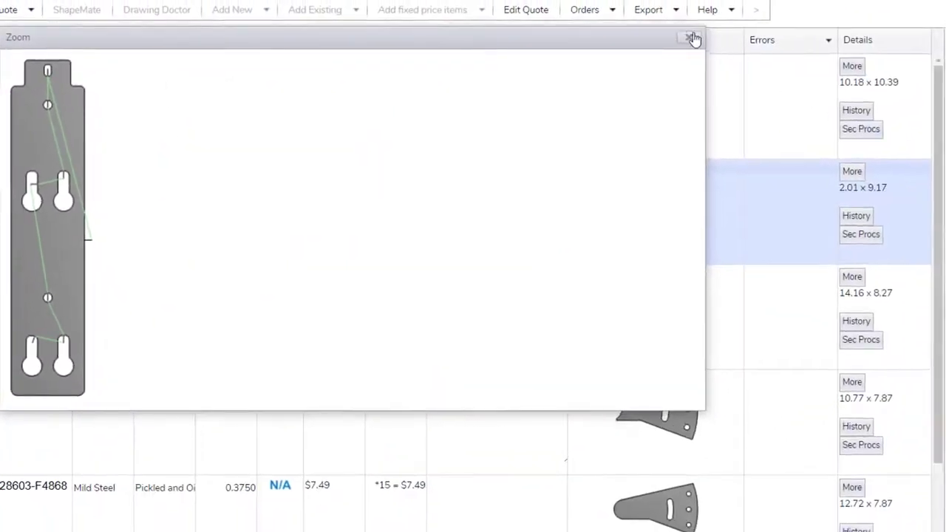
pyautogui.click(693, 39)
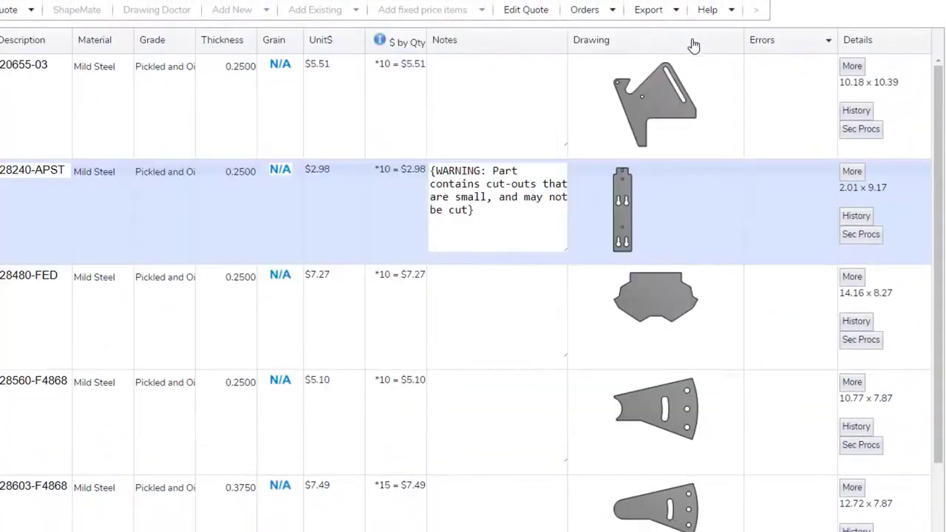
pyautogui.click(856, 171)
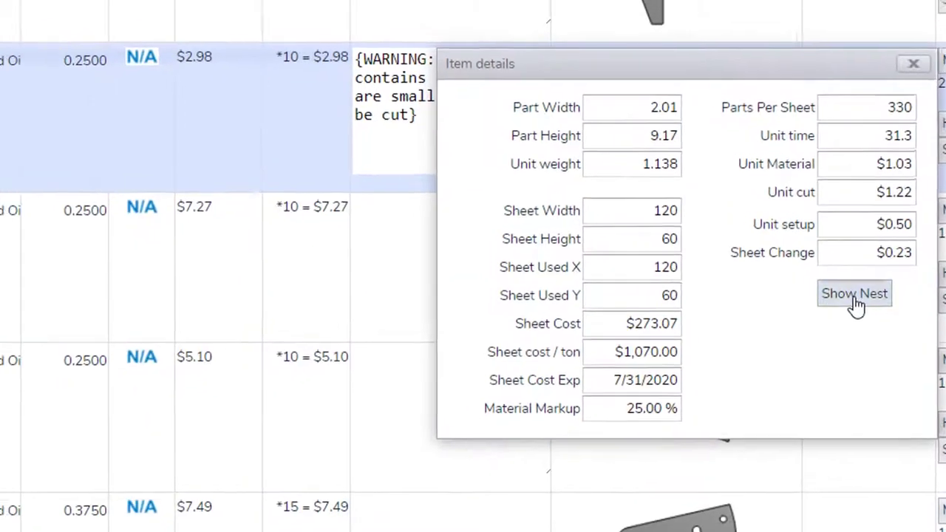
pyautogui.click(837, 287)
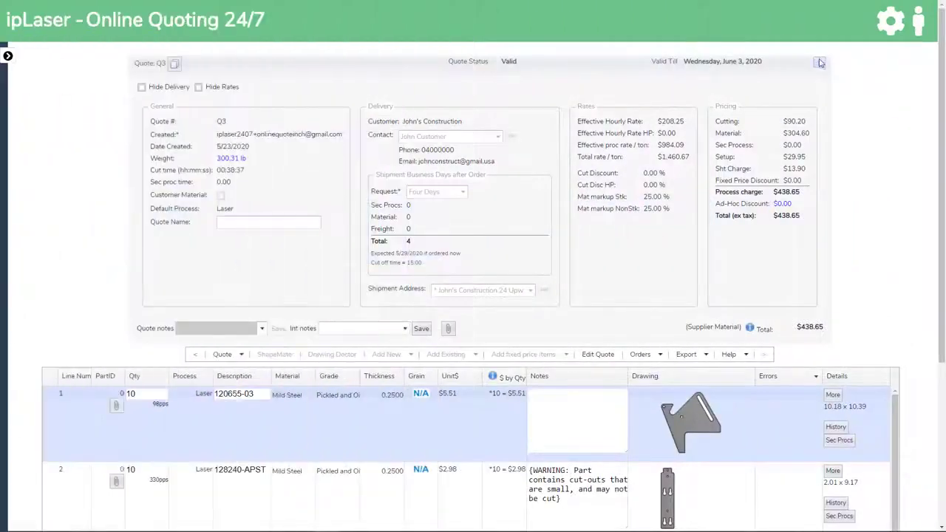
# Collapse the header details of quote Q3 and reopen the quote for editing
pyautogui.click(818, 61)
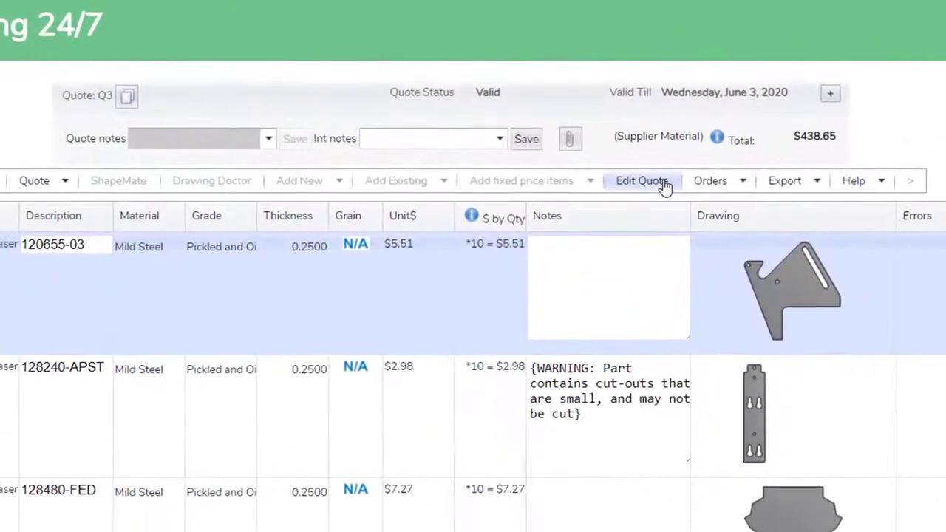
pyautogui.click(616, 129)
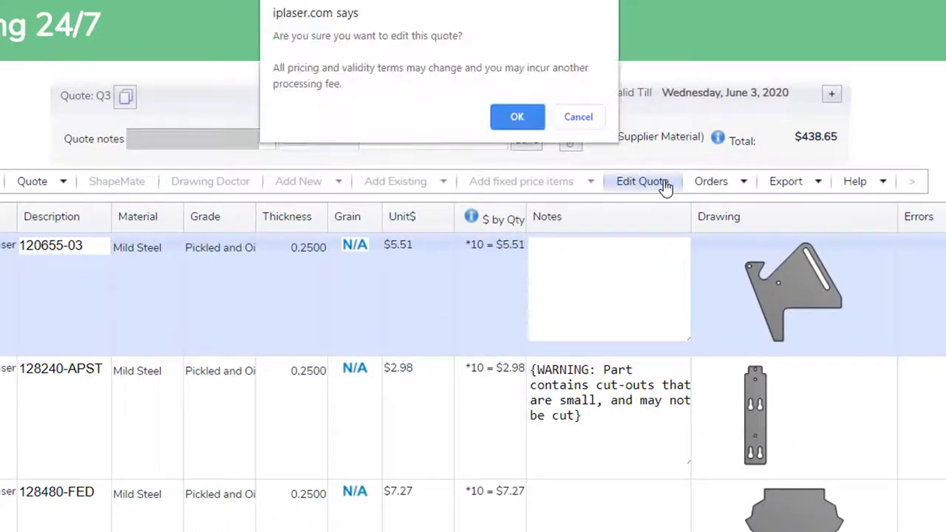
pyautogui.click(517, 116)
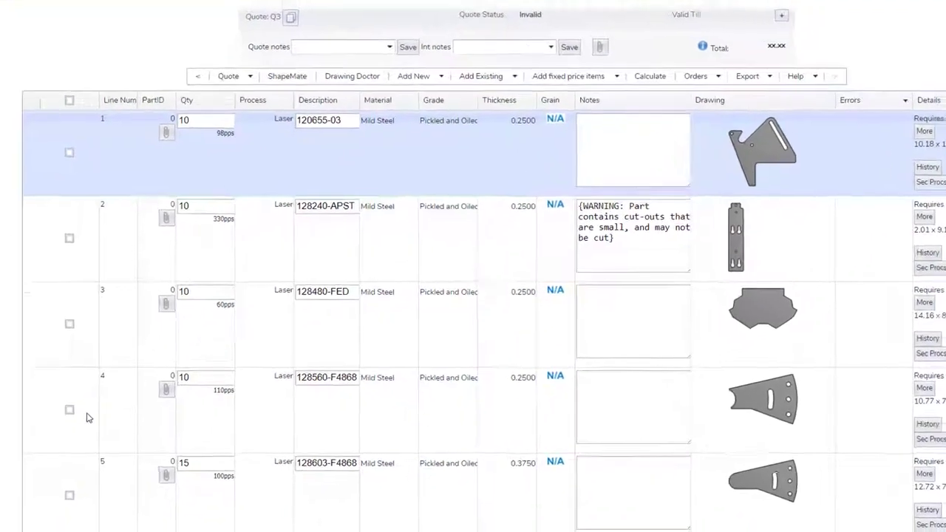
# Add an ipFolding operation with 2 folds and a longest fold of 8 to line 4, and confirm the recalculated quote
pyautogui.rightClick(73, 428)
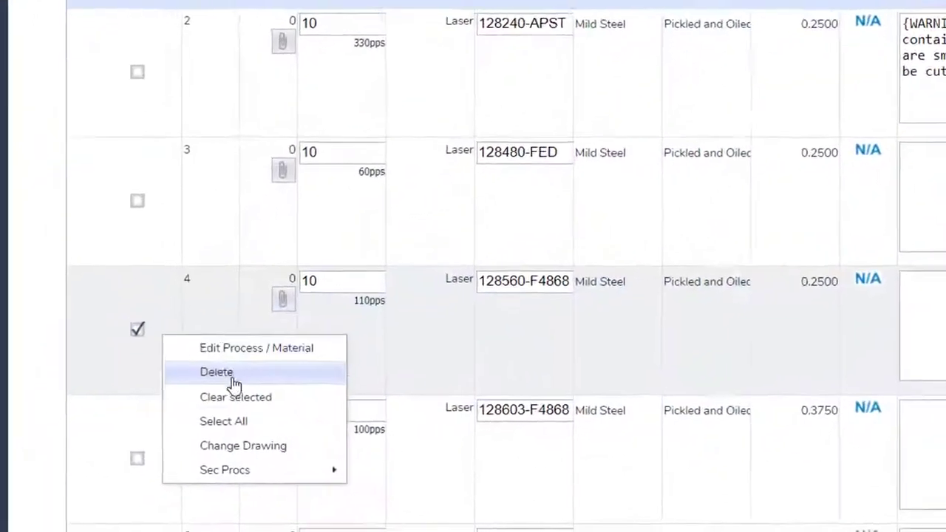
pyautogui.moveTo(267, 475)
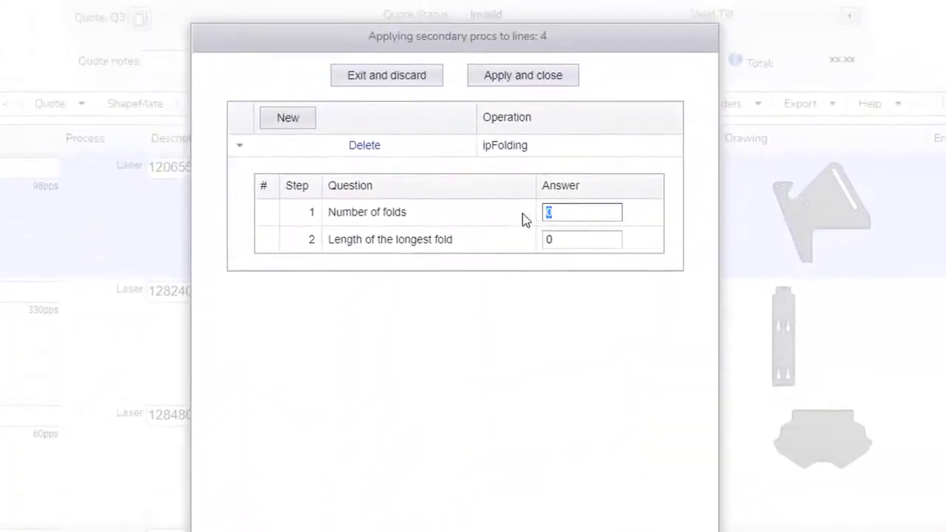
pyautogui.write('2')
pyautogui.press('Tab')
pyautogui.write('8')
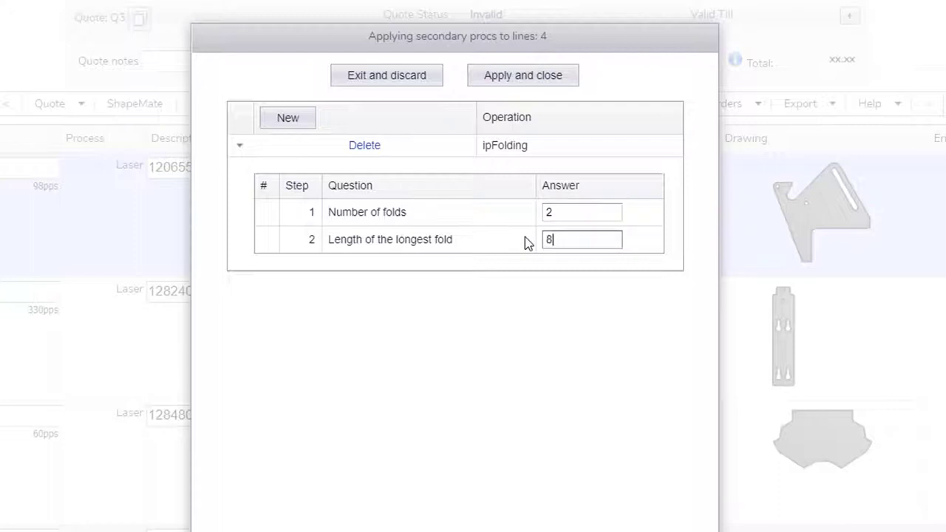
pyautogui.click(503, 77)
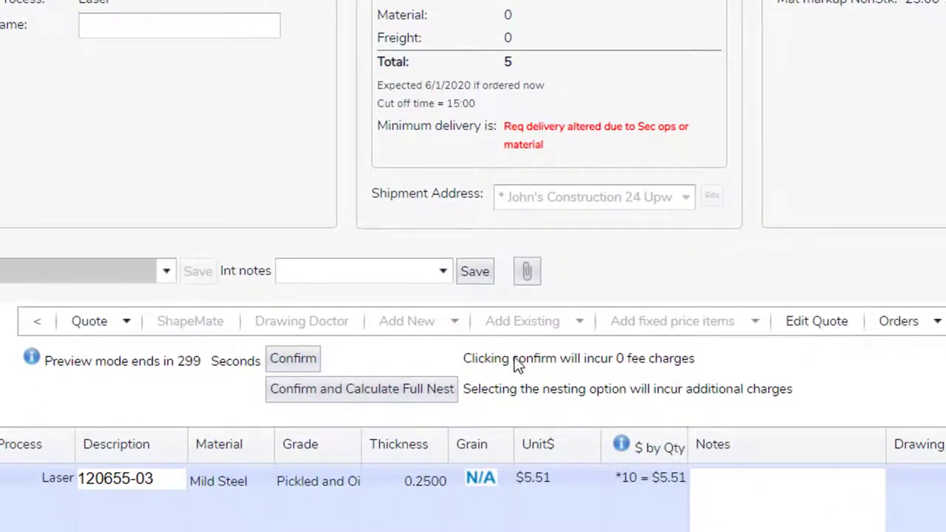
pyautogui.click(298, 363)
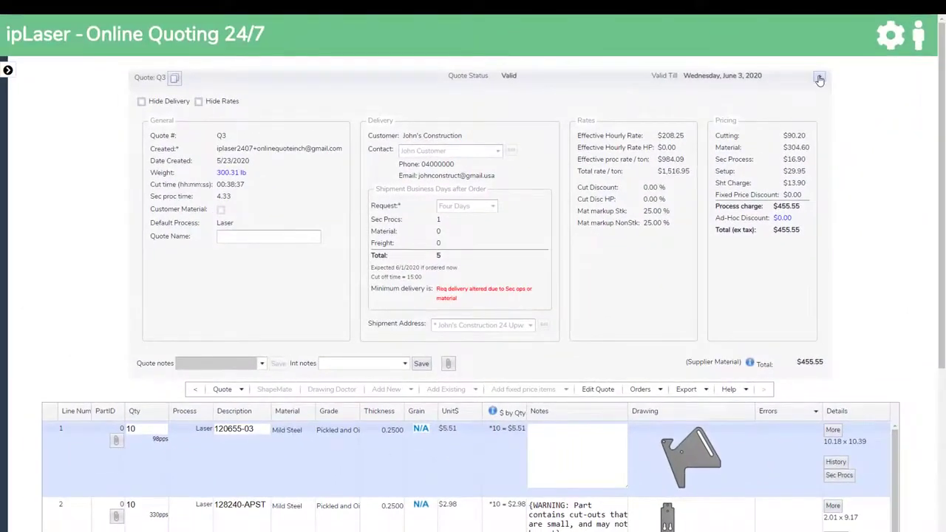
# Collapse the header and review the folding operation and its answers on line 4, part 128560-F4868
pyautogui.click(820, 78)
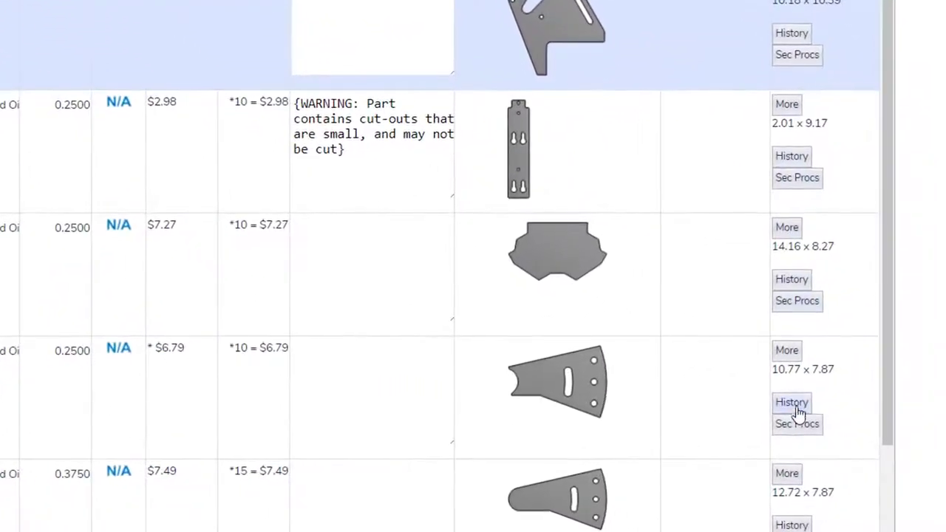
pyautogui.click(797, 427)
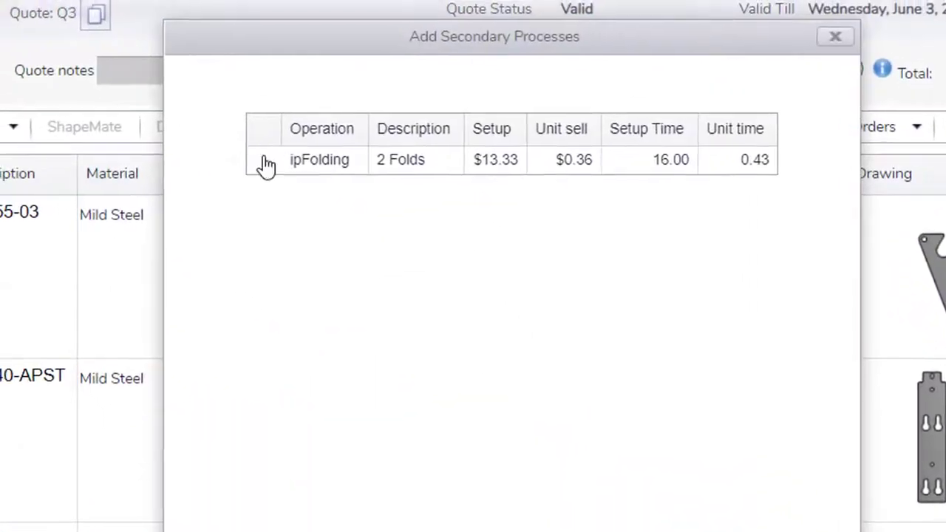
pyautogui.click(264, 163)
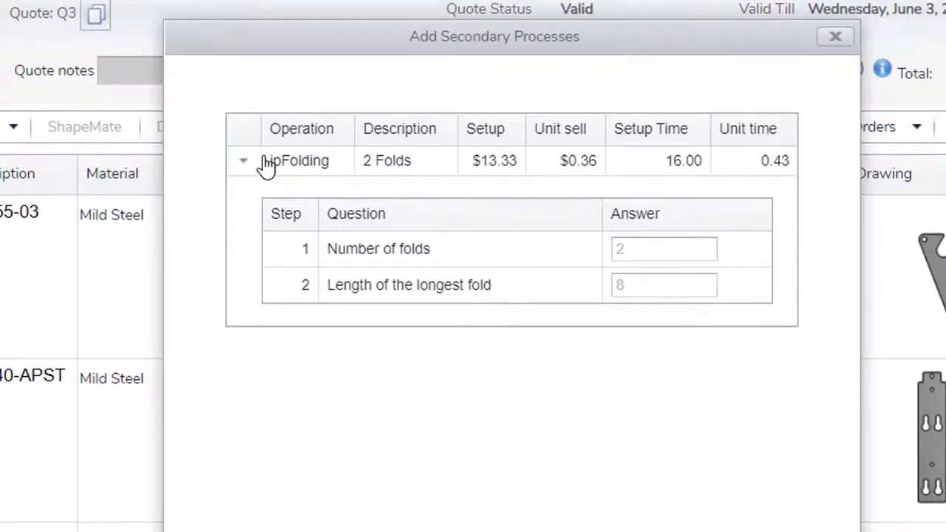
pyautogui.click(835, 36)
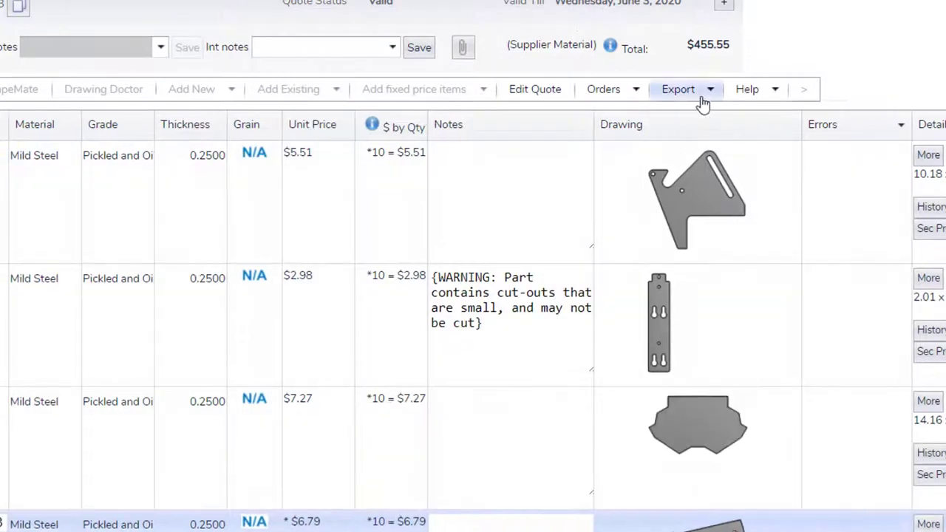
# Export the updated quote as a quotation report
pyautogui.click(701, 95)
pyautogui.click(703, 117)
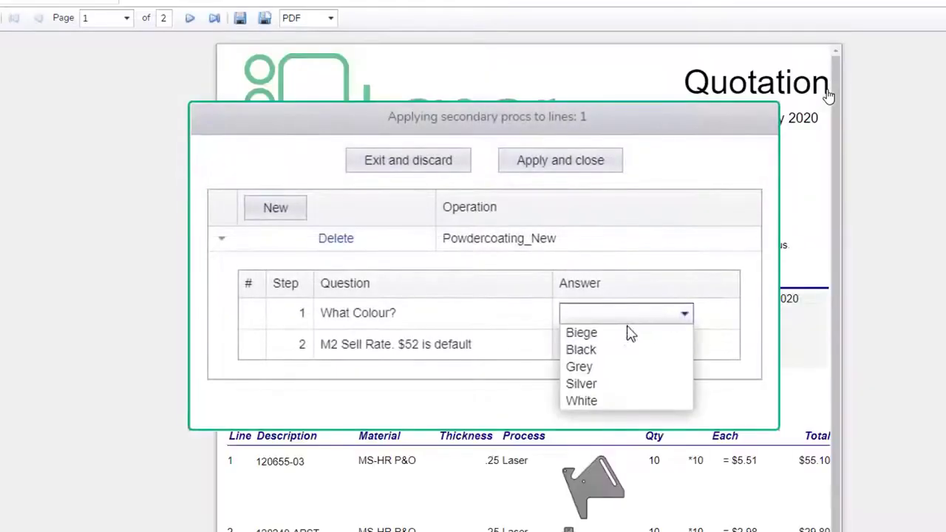
# Set the line 1 powder coating operation to the colour Grey with an M2 sell rate of 58
pyautogui.click(581, 367)
pyautogui.moveTo(585, 344); pyautogui.dragTo(555, 349)
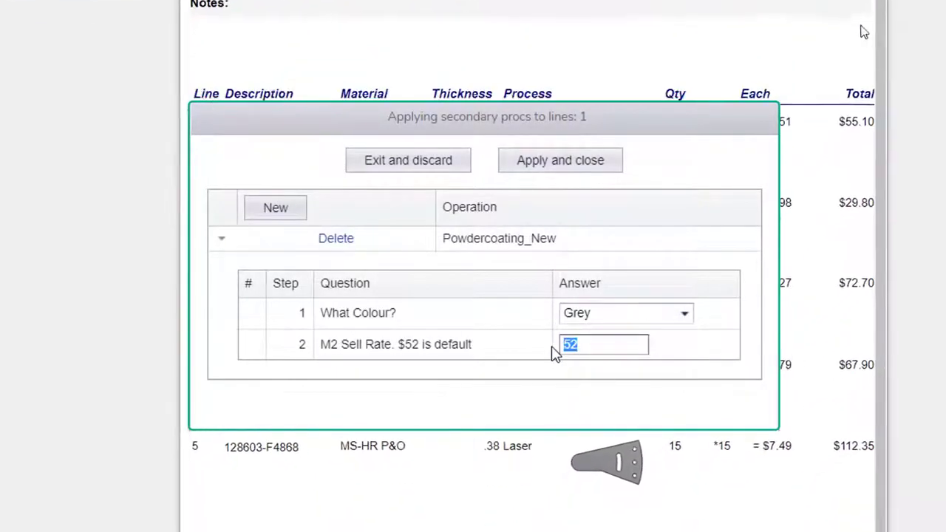
pyautogui.write('58')
pyautogui.press('Return')
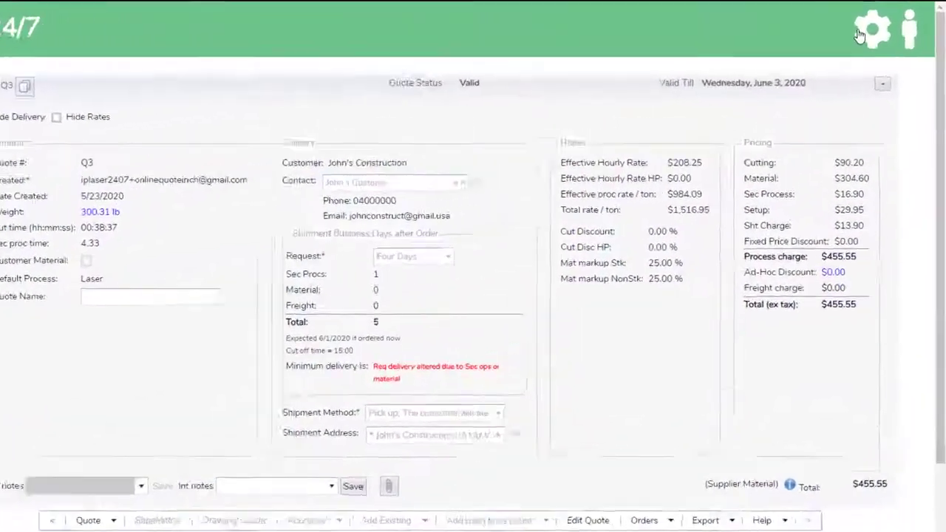
# Open the regional freight charges for Hendersonville and bring up a blank form for a new charge
pyautogui.click(887, 26)
pyautogui.moveTo(754, 138)
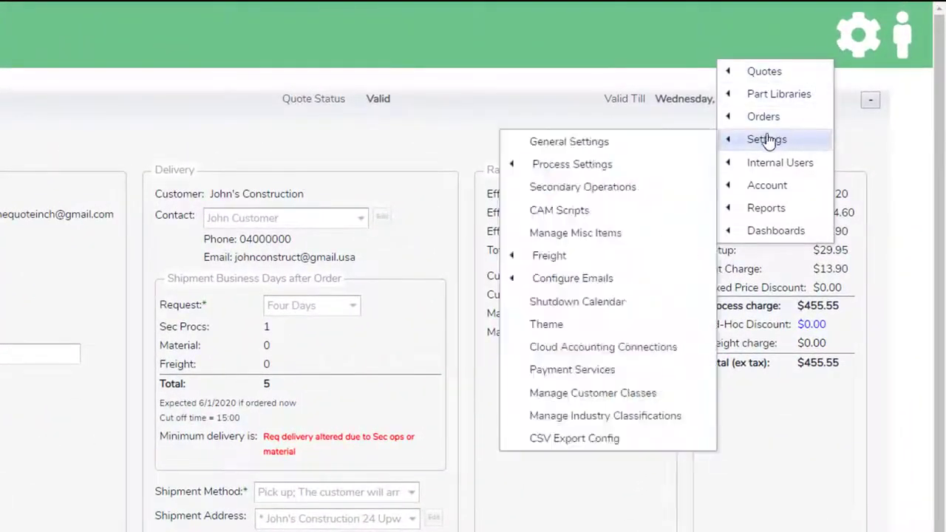
pyautogui.moveTo(533, 255)
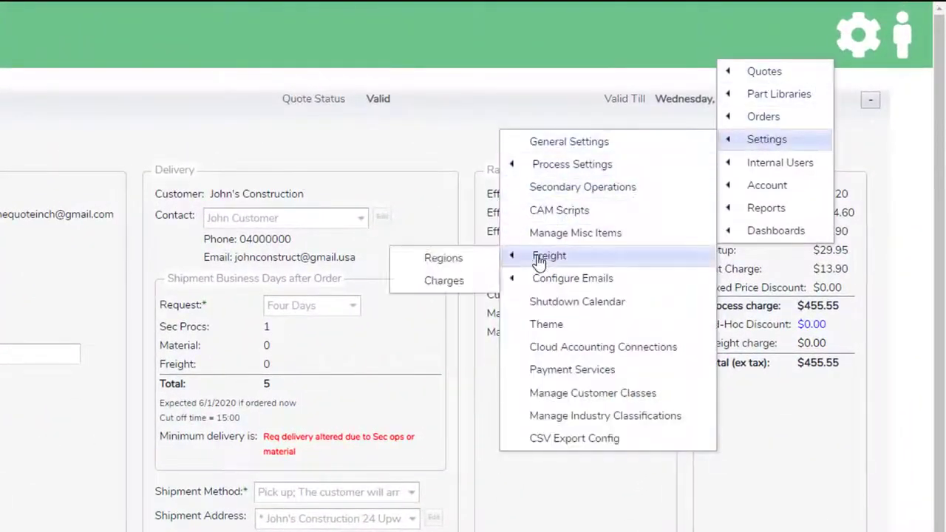
pyautogui.click(442, 286)
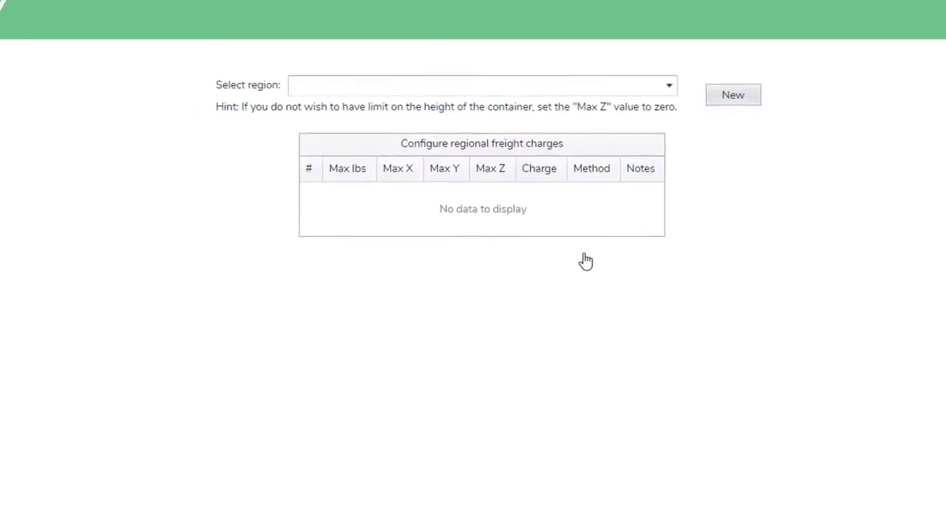
pyautogui.click(674, 86)
pyautogui.click(384, 140)
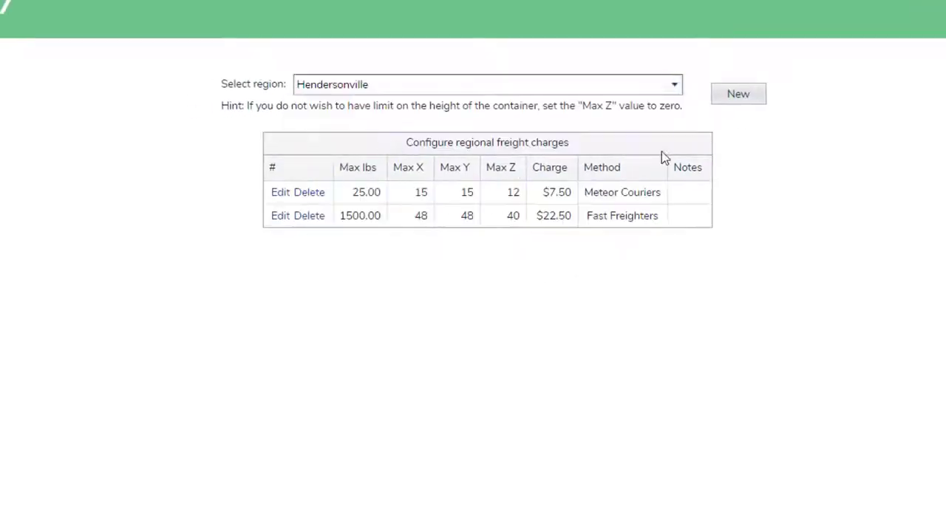
pyautogui.click(735, 100)
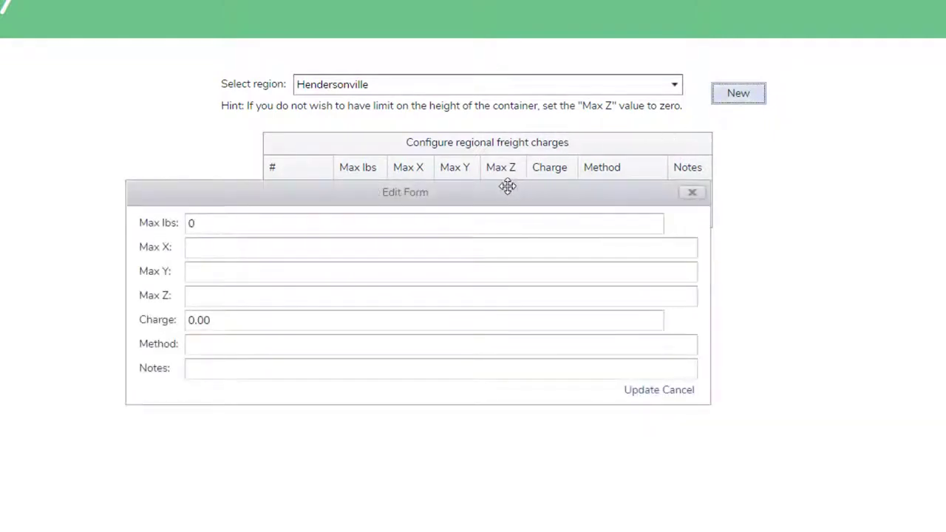
pyautogui.moveTo(507, 186); pyautogui.dragTo(545, 271)
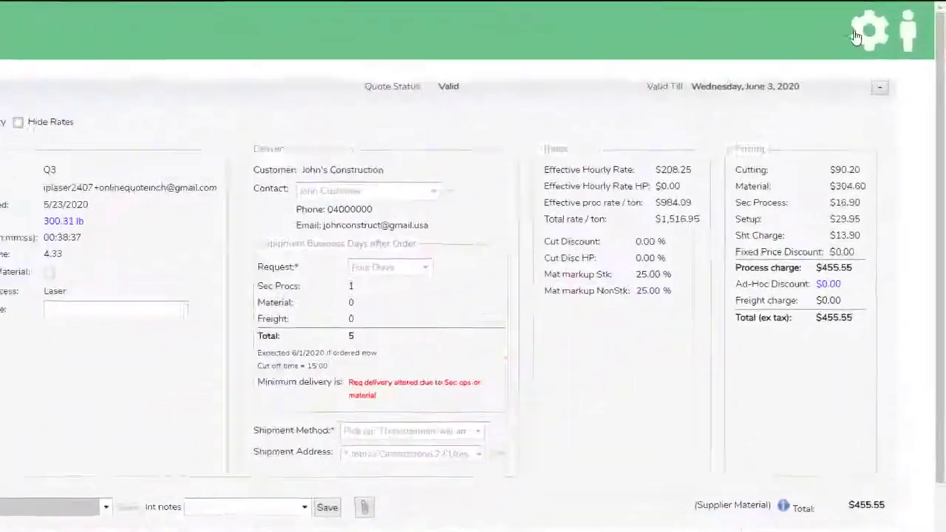
# Reopen the freight settings from the quote page
pyautogui.click(856, 38)
pyautogui.moveTo(760, 155)
pyautogui.moveTo(485, 289)
pyautogui.click(423, 290)
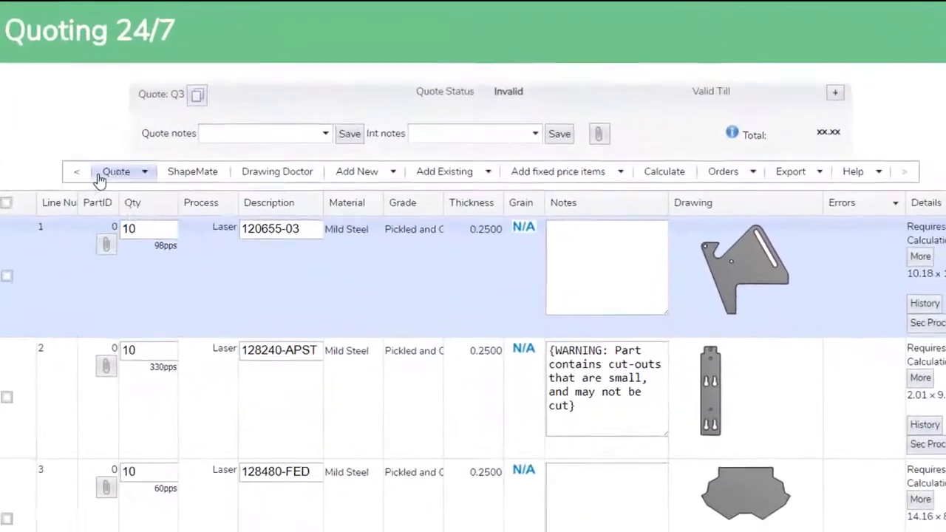
pyautogui.click(225, 119)
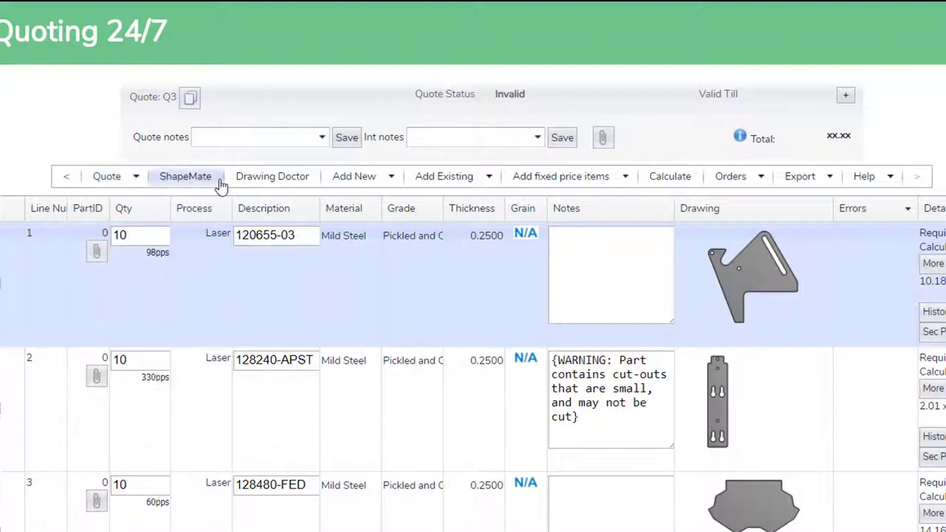
pyautogui.moveTo(373, 180)
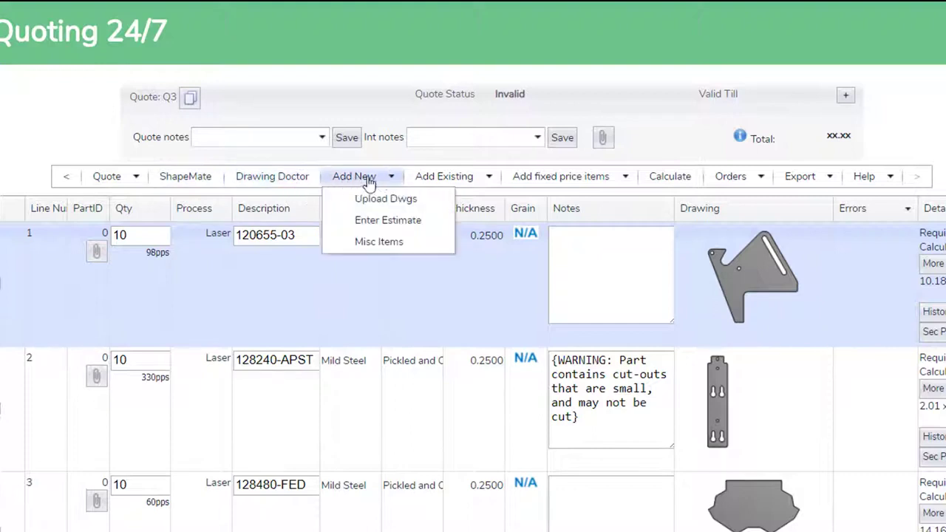
pyautogui.moveTo(450, 177)
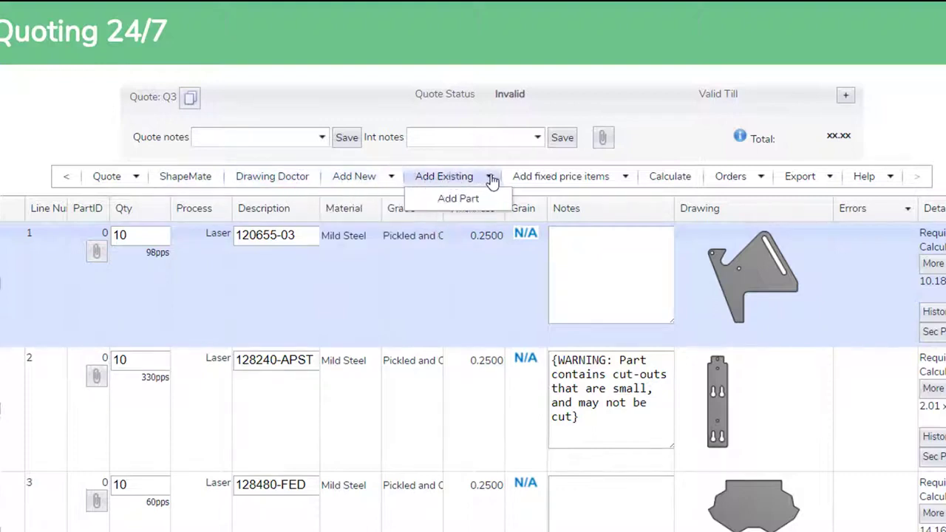
pyautogui.moveTo(613, 180)
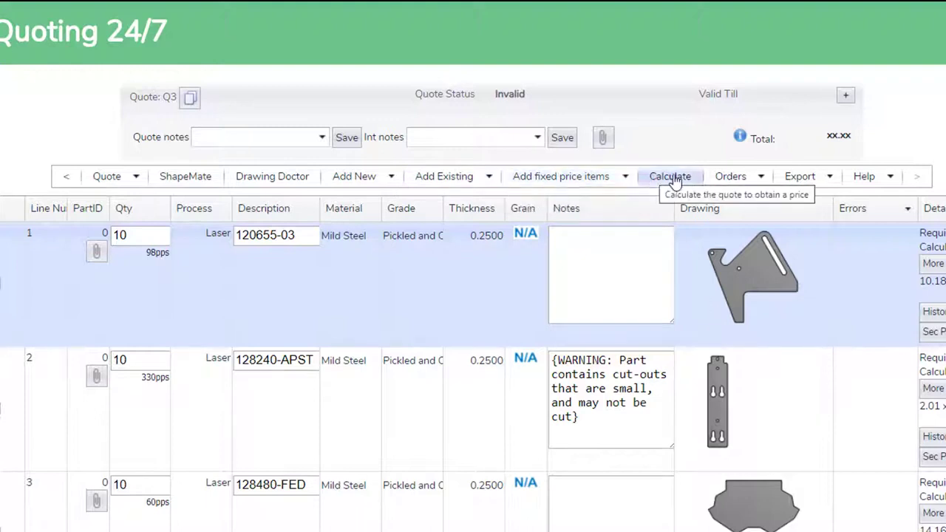
pyautogui.moveTo(762, 182)
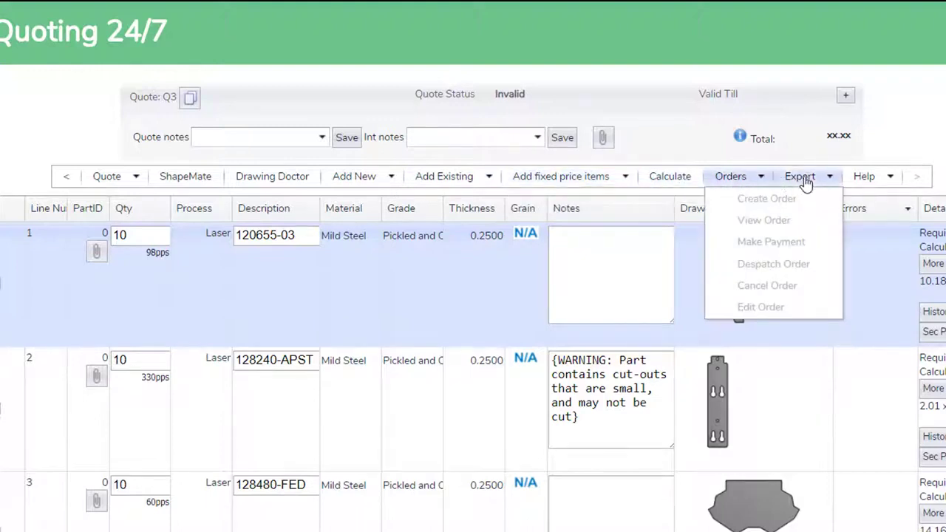
pyautogui.moveTo(832, 179)
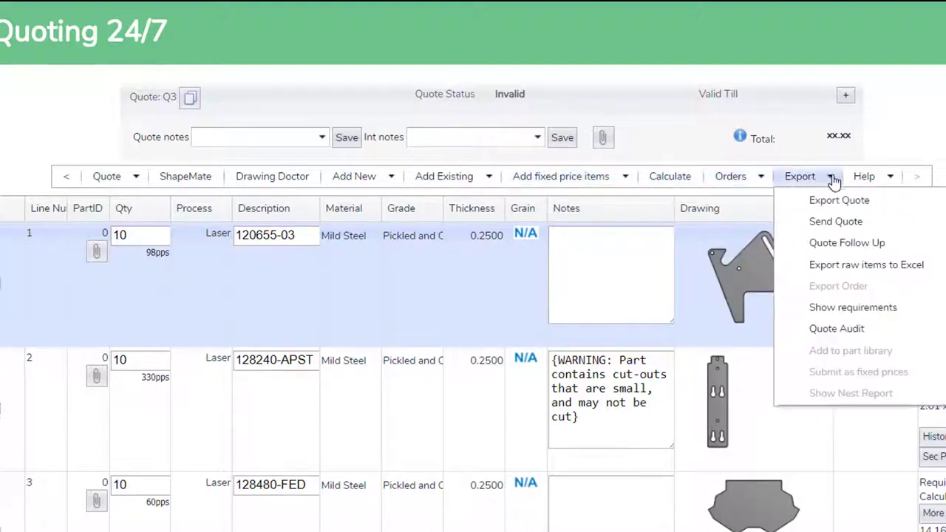
pyautogui.moveTo(872, 177)
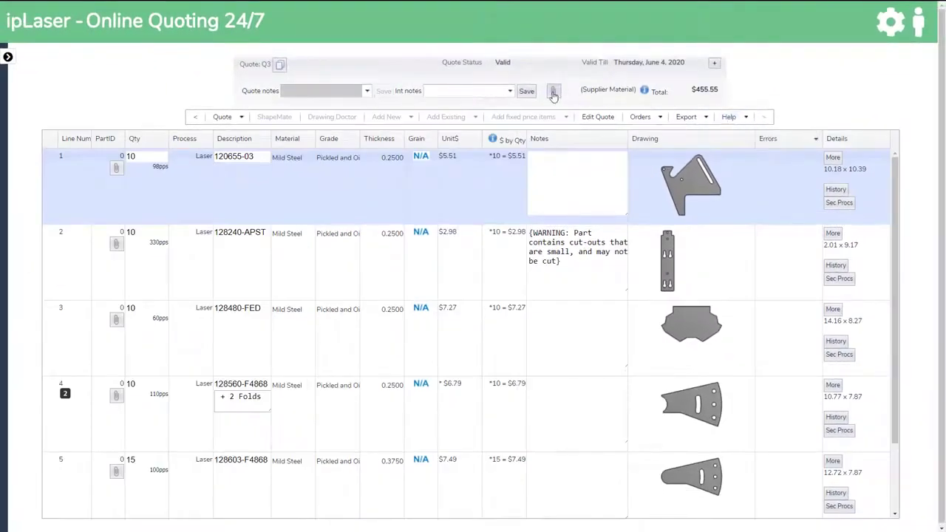
# Attach the customer's Request for Quote email from Outlook to quote Q3's documents and reopen the document list
pyautogui.click(553, 93)
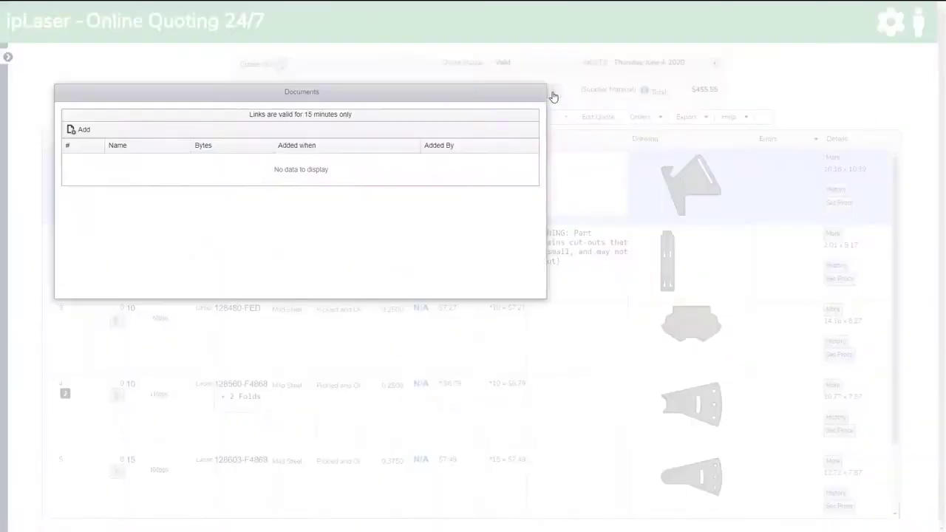
pyautogui.click(82, 130)
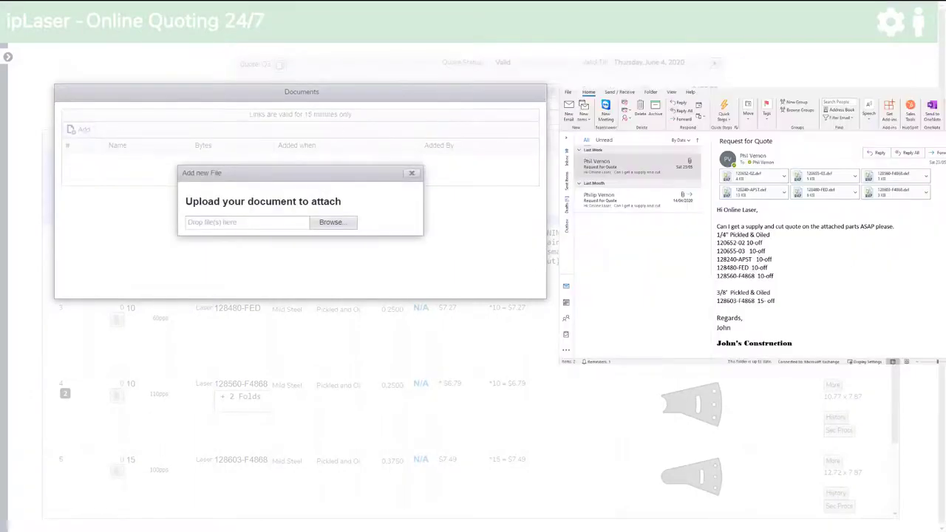
pyautogui.moveTo(614, 171); pyautogui.dragTo(319, 231)
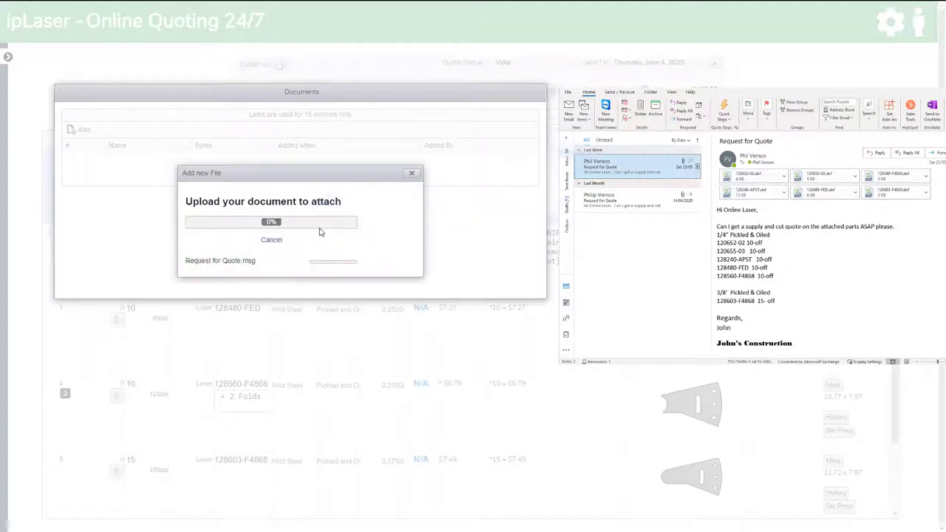
pyautogui.click(412, 173)
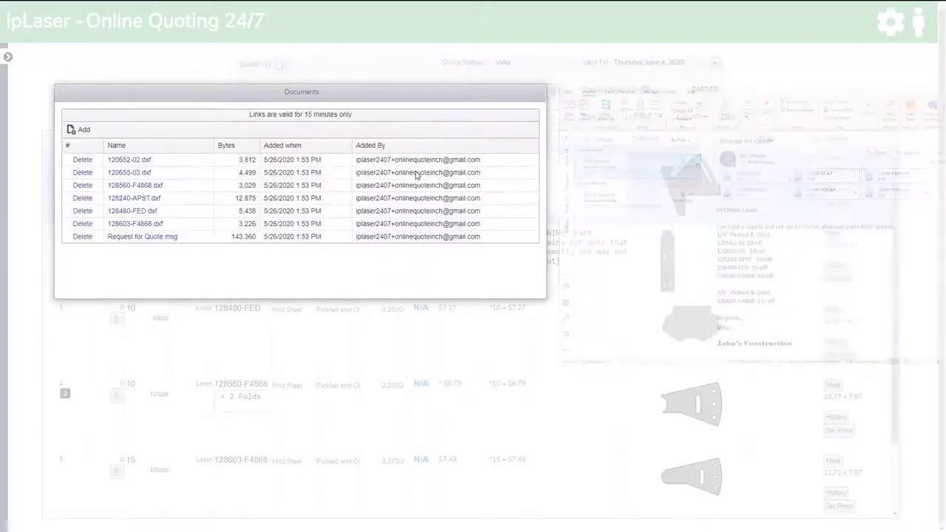
pyautogui.click(582, 178)
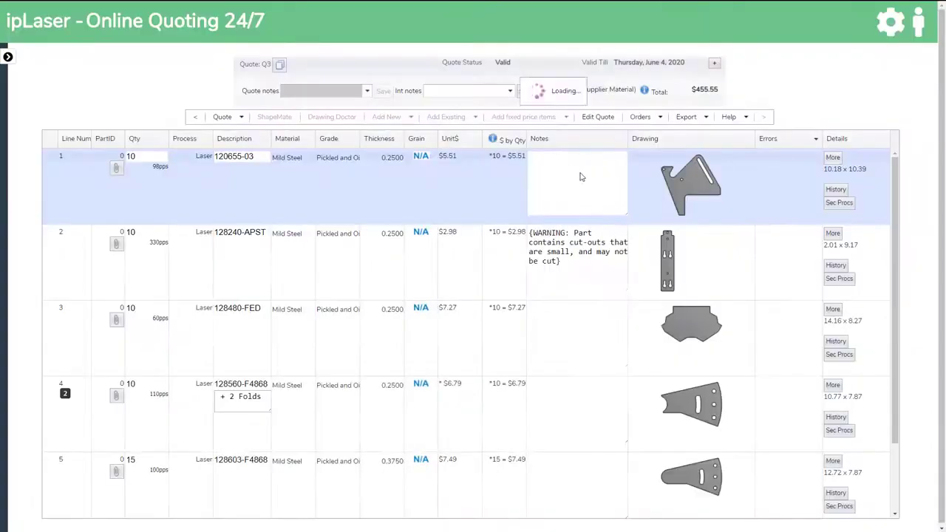
pyautogui.click(557, 91)
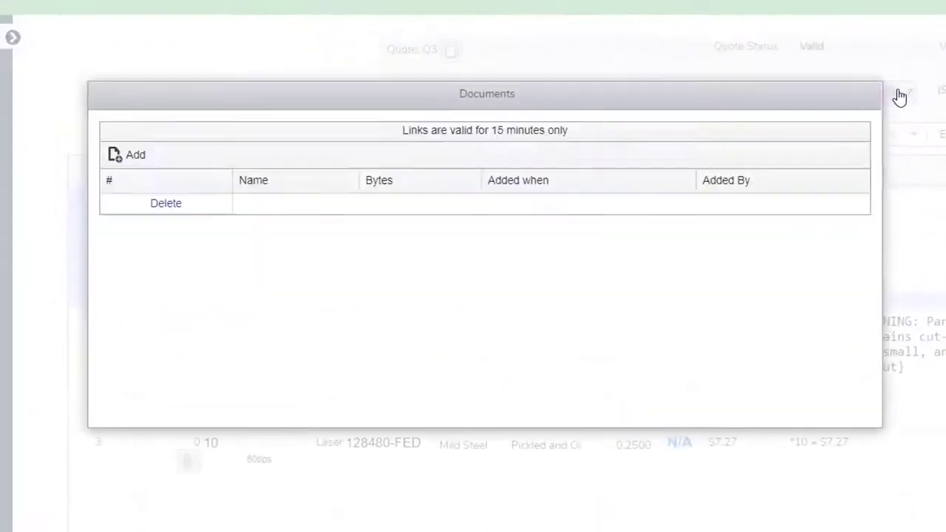